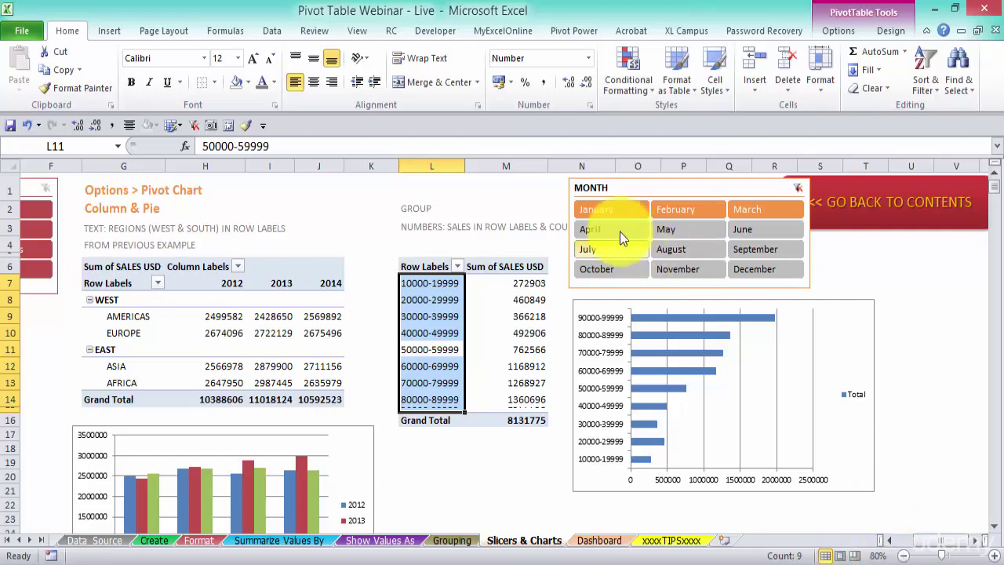
Move the SALES PERSON slicer beside the regional pivot table and place the column chart directly beneath the slicer.
click(624, 183)
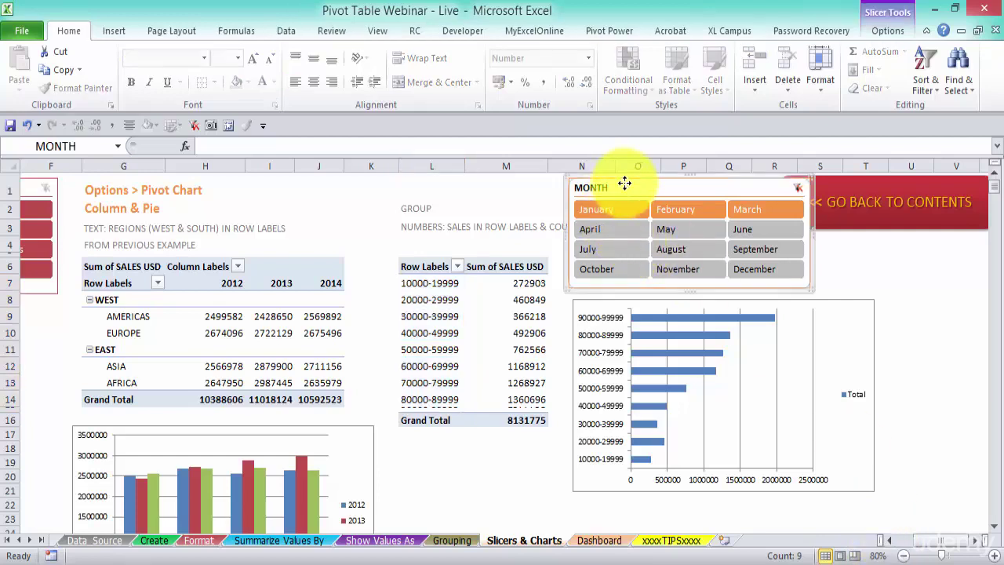
drag(29, 185, 130, 190)
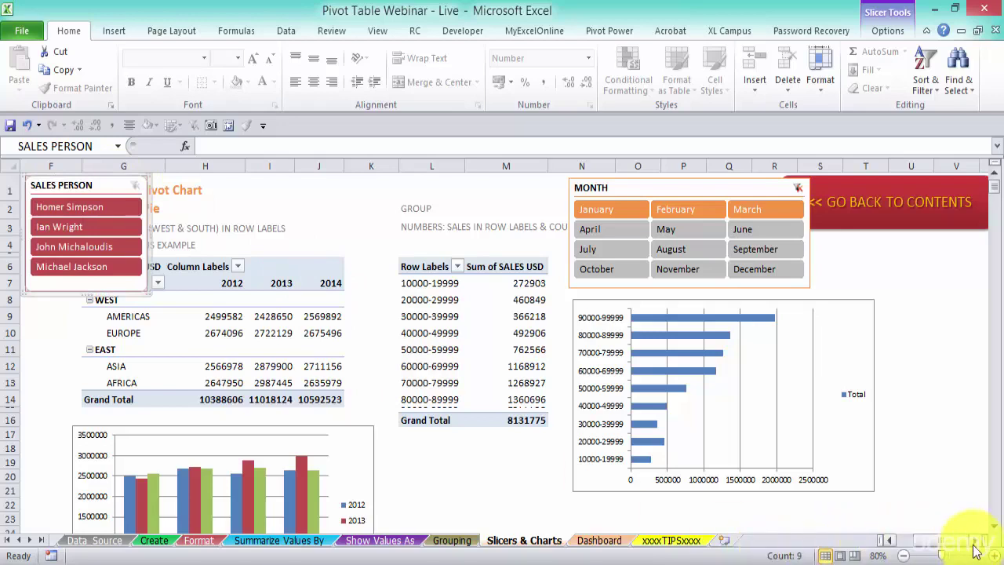
click(890, 541)
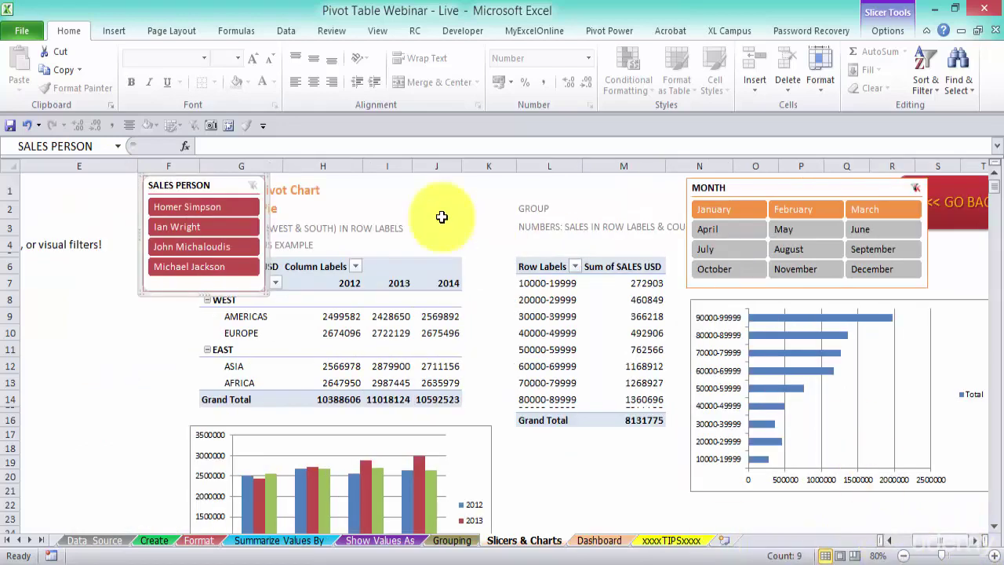
drag(226, 185, 136, 186)
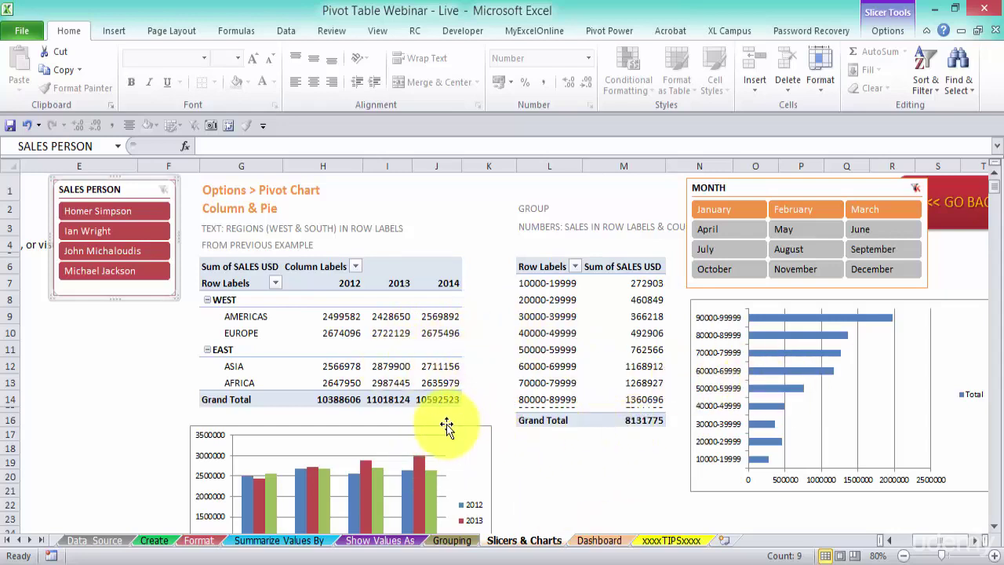
drag(433, 426, 283, 326)
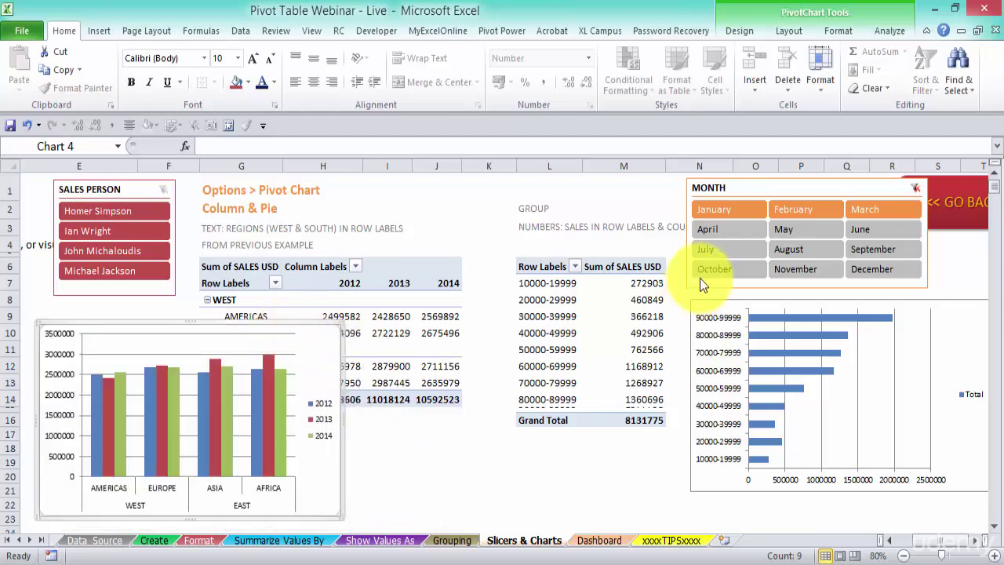
Review the list of PivotTable connections for the SALES PERSON slicer without changing it.
click(123, 186)
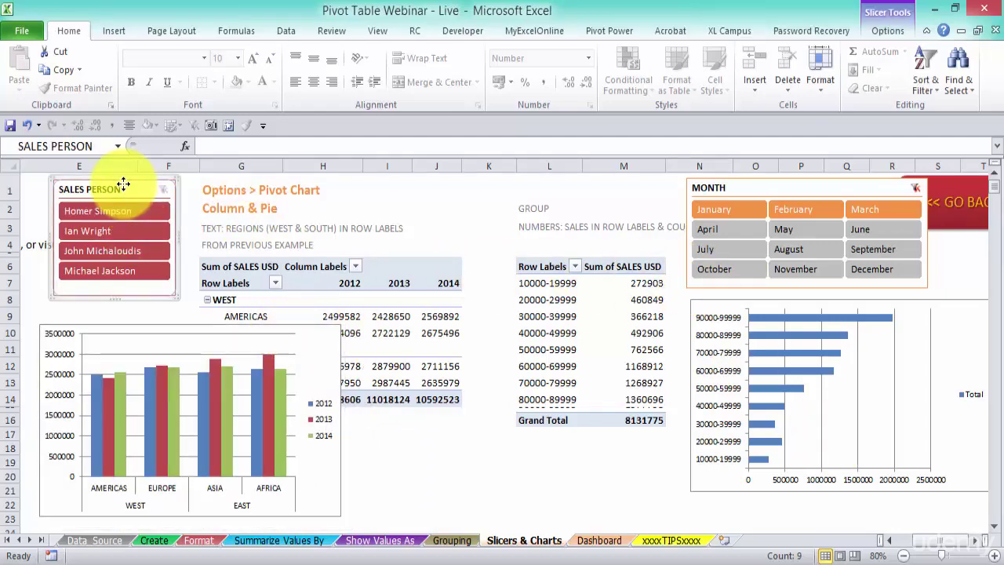
right_click(123, 183)
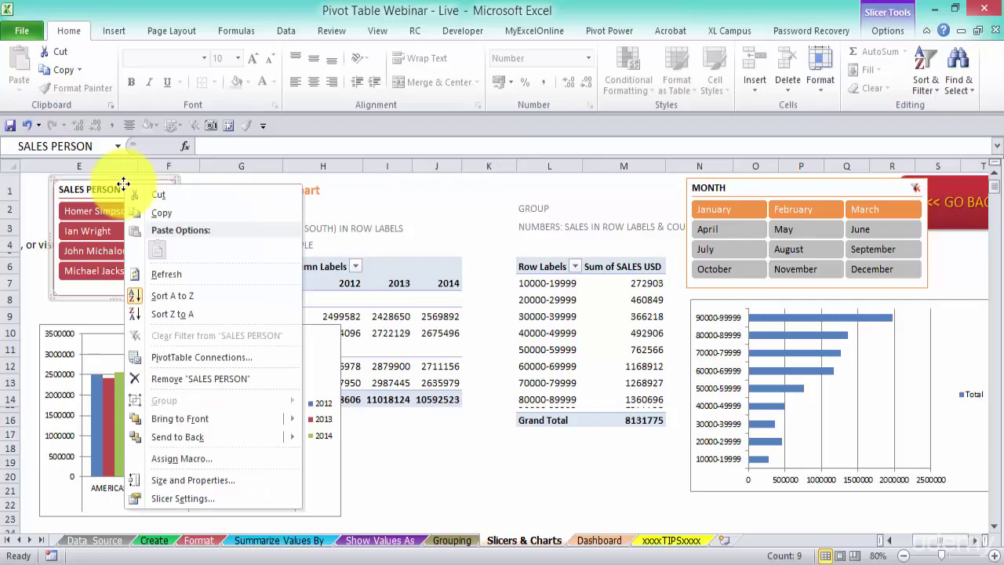
click(249, 355)
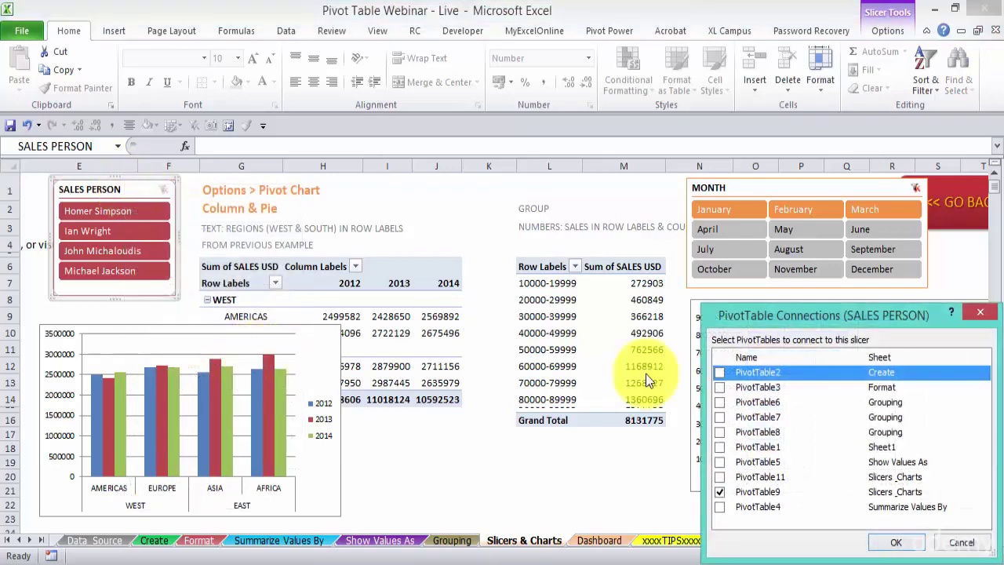
drag(839, 320, 592, 184)
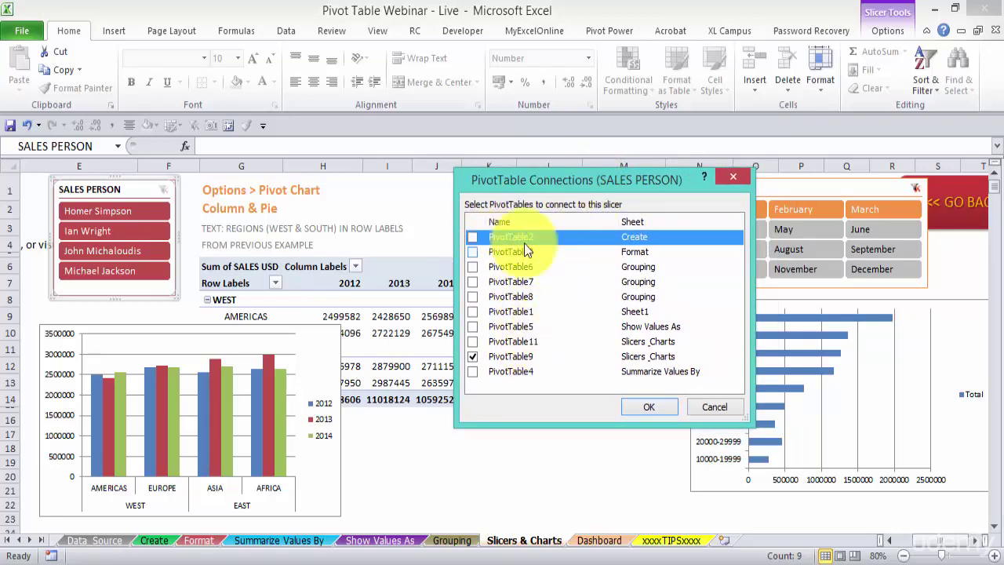
click(714, 406)
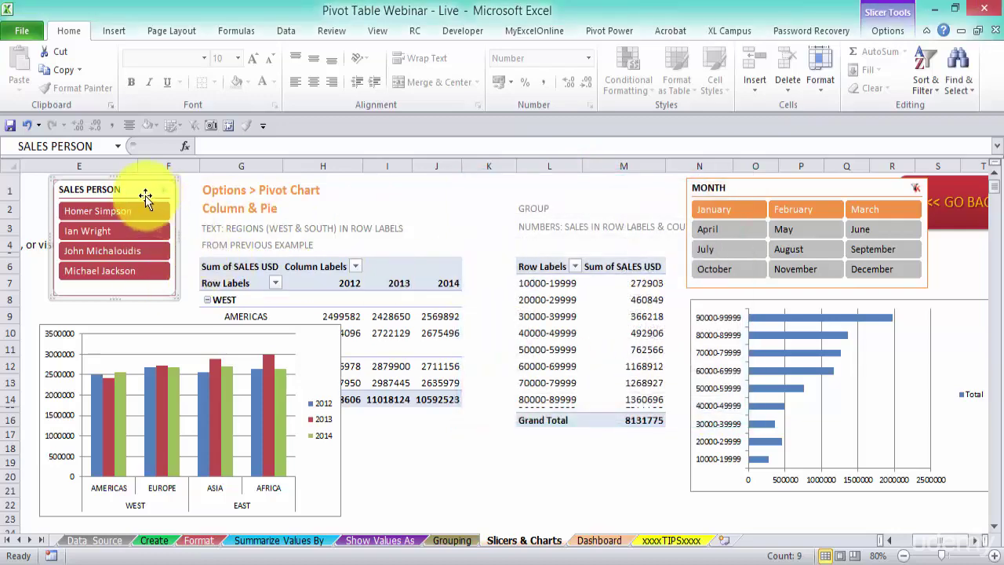
Check the PivotTable names of the grouped sales table and the regional sales table.
click(790, 186)
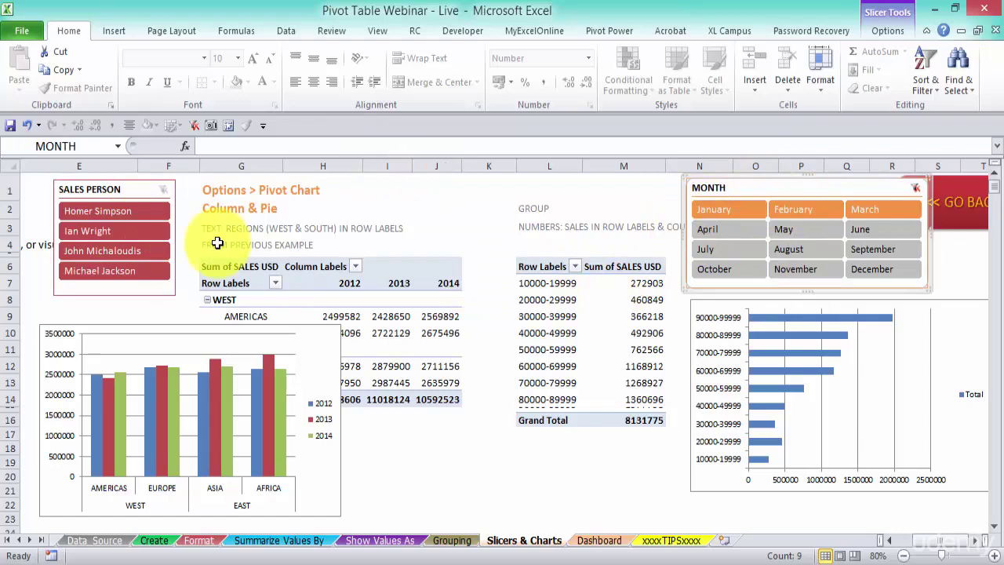
click(136, 192)
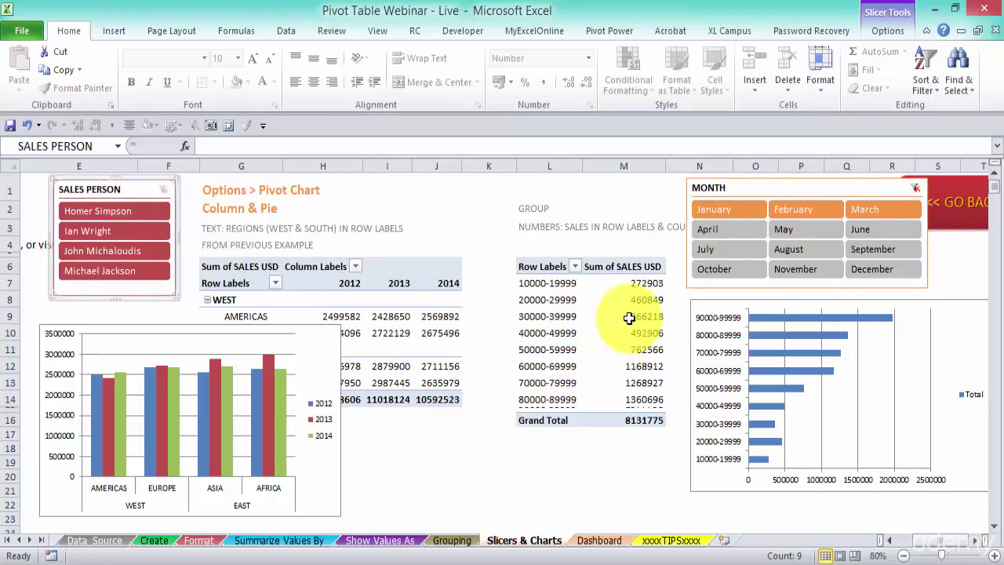
click(568, 280)
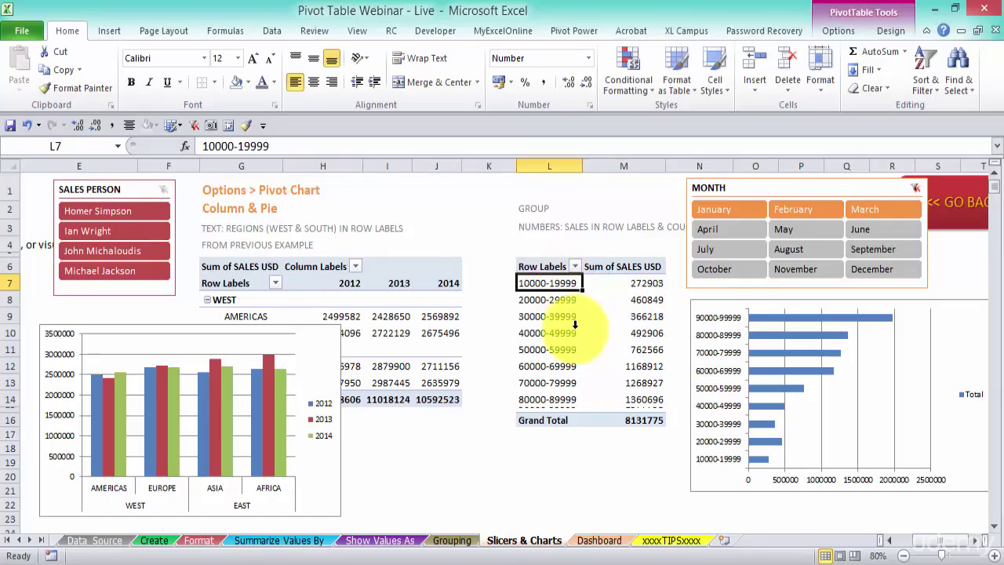
click(839, 30)
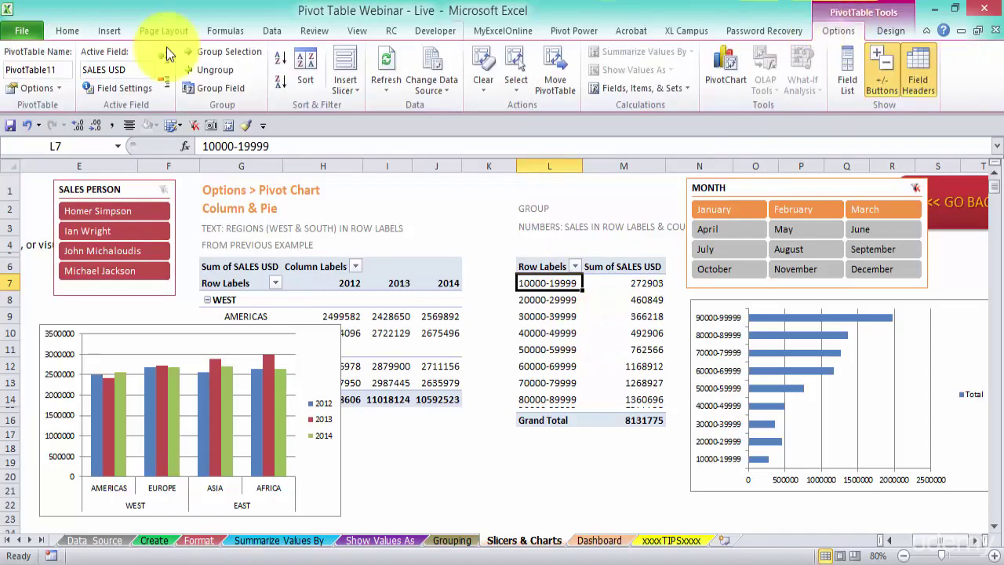
click(555, 274)
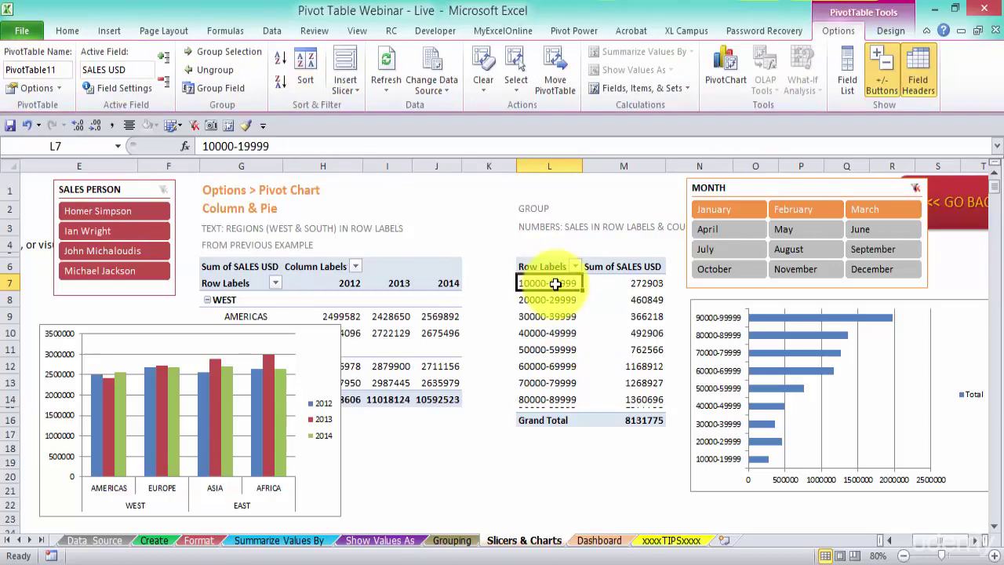
click(390, 316)
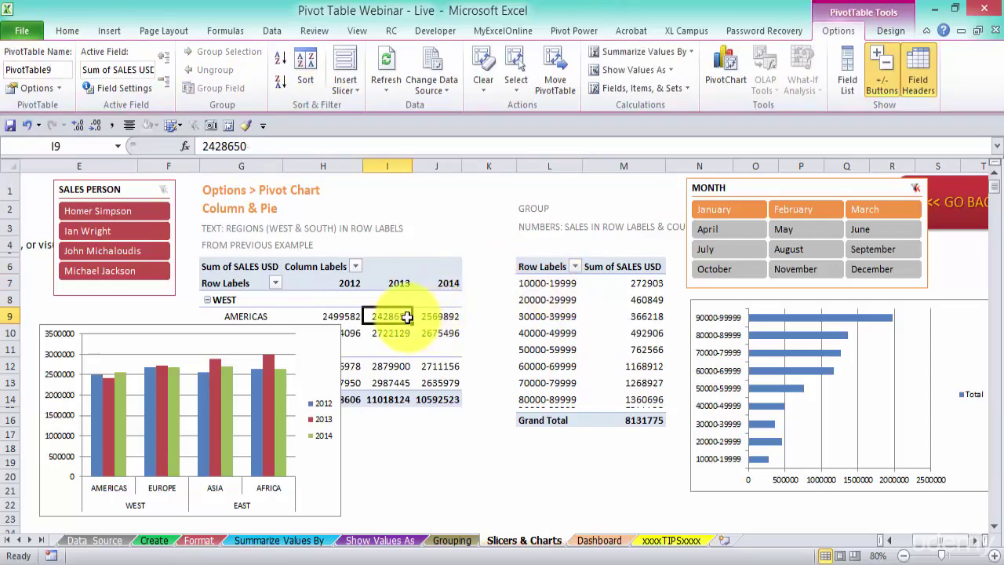
click(562, 332)
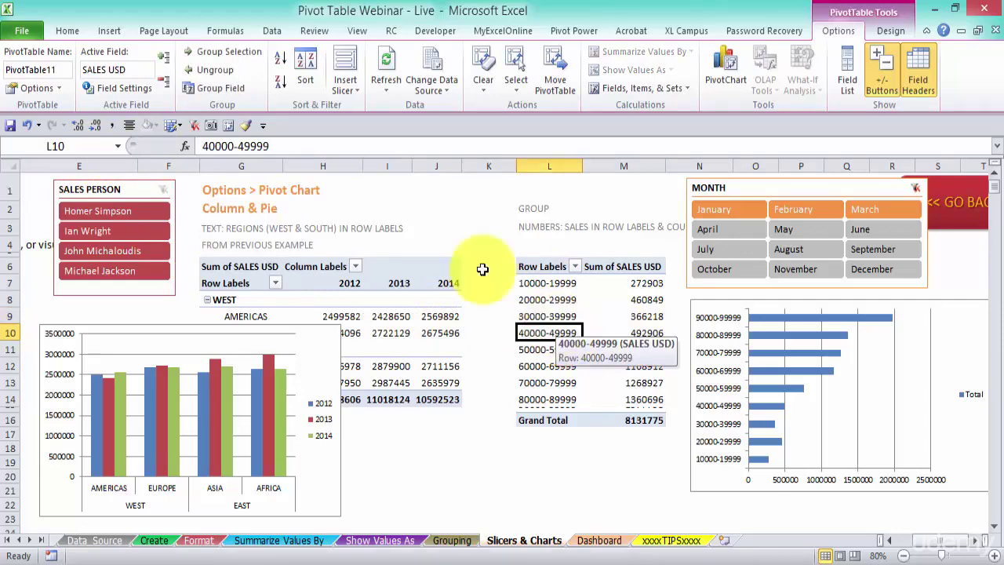
Connect the SALES PERSON slicer to PivotTable11 on the Slicers & Charts sheet as well.
click(120, 189)
right_click(120, 189)
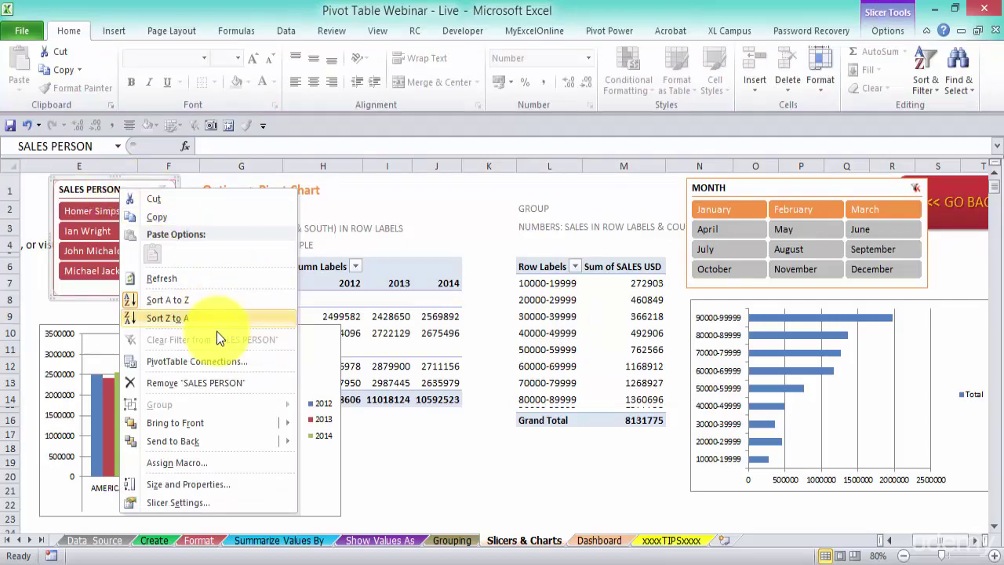
click(239, 363)
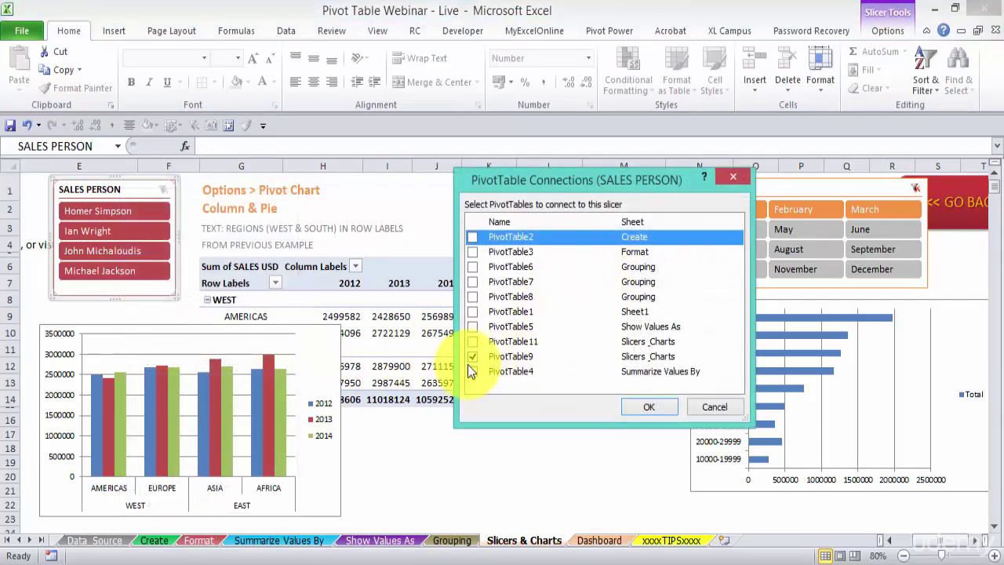
click(473, 341)
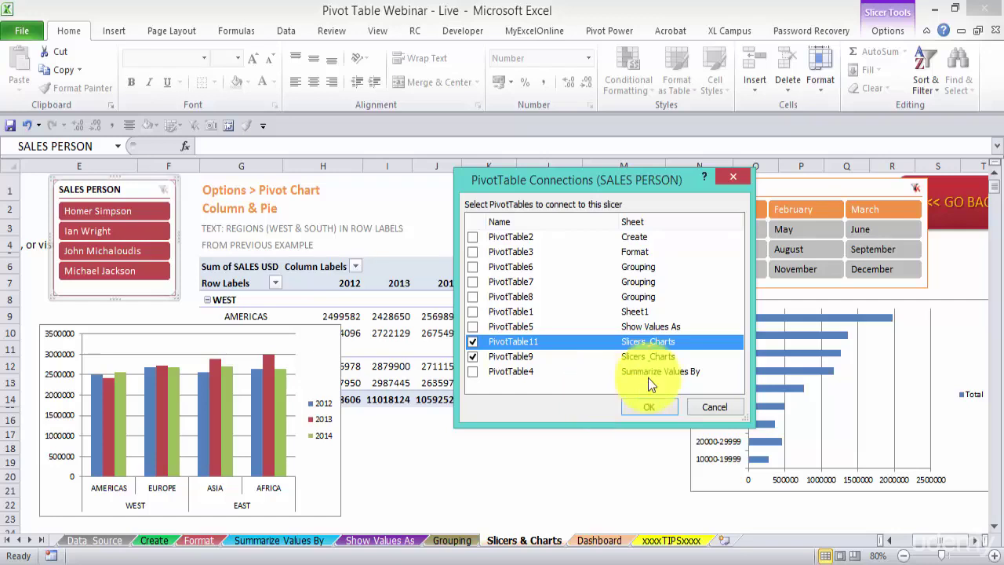
click(650, 406)
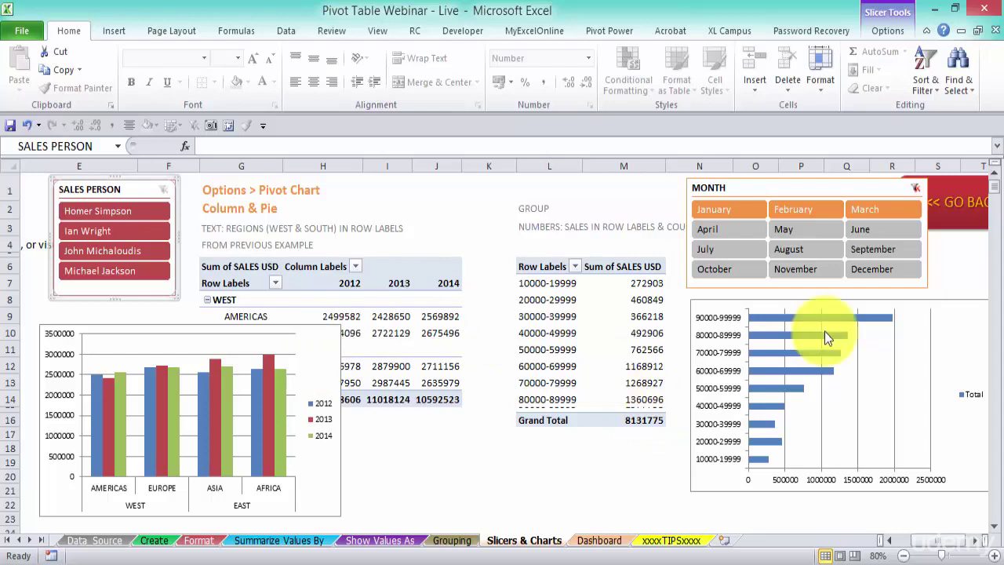
Connect the MONTH slicer to PivotTable9 on the Slicers & Charts sheet as well.
click(855, 196)
right_click(785, 188)
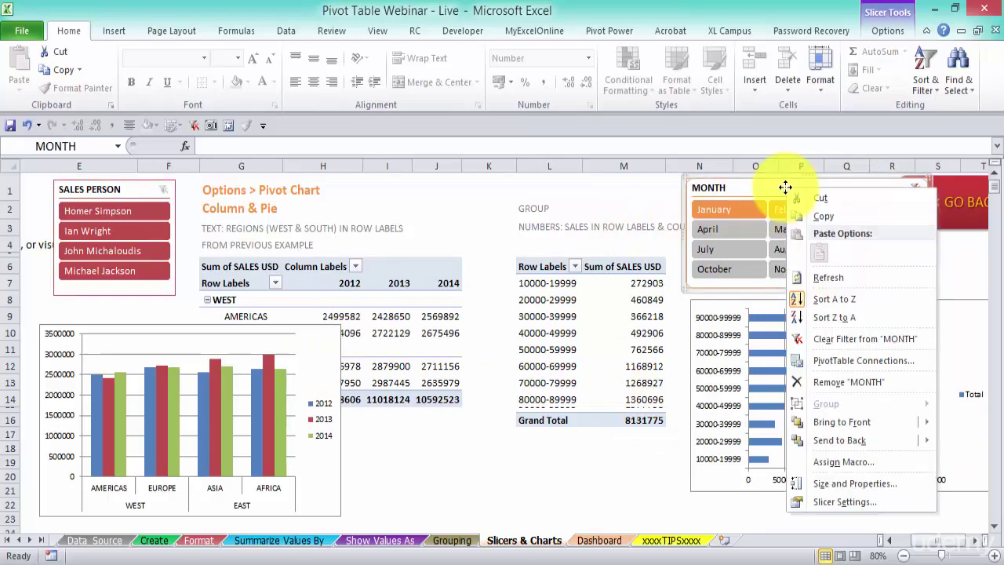
click(882, 360)
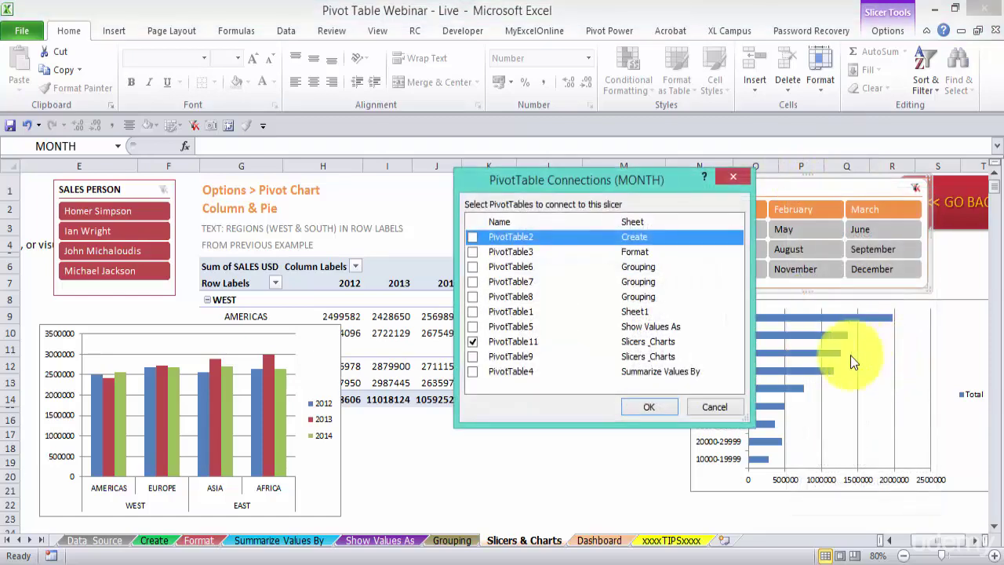
click(472, 357)
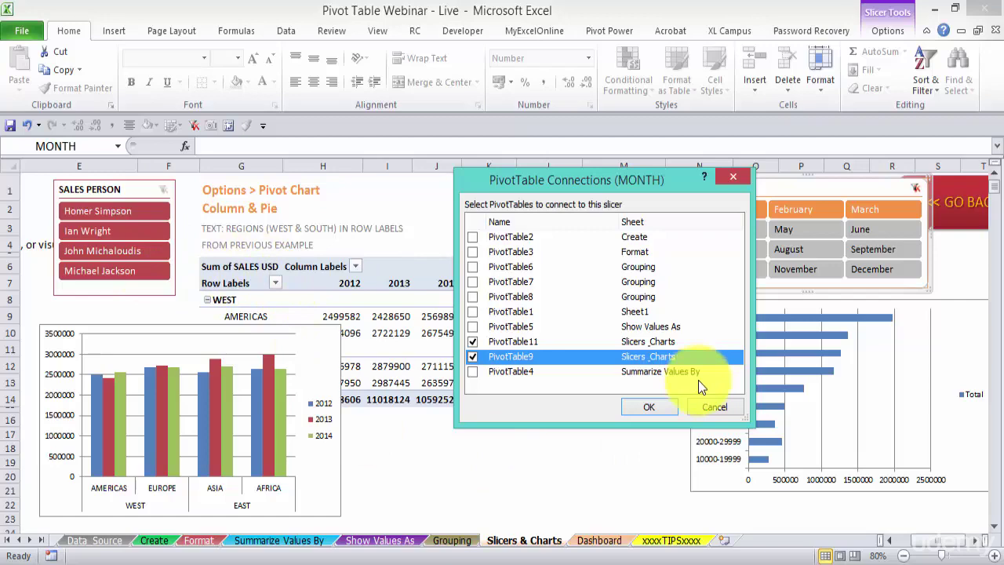
click(645, 407)
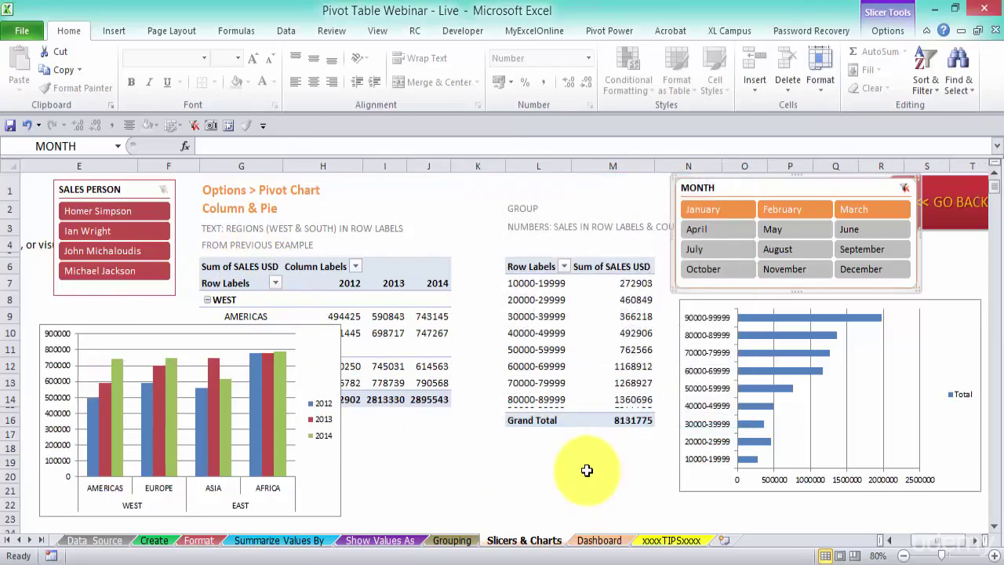
Test the MONTH slicer on both pivot tables with single months such as July and November, and clear its filter.
click(906, 190)
click(729, 210)
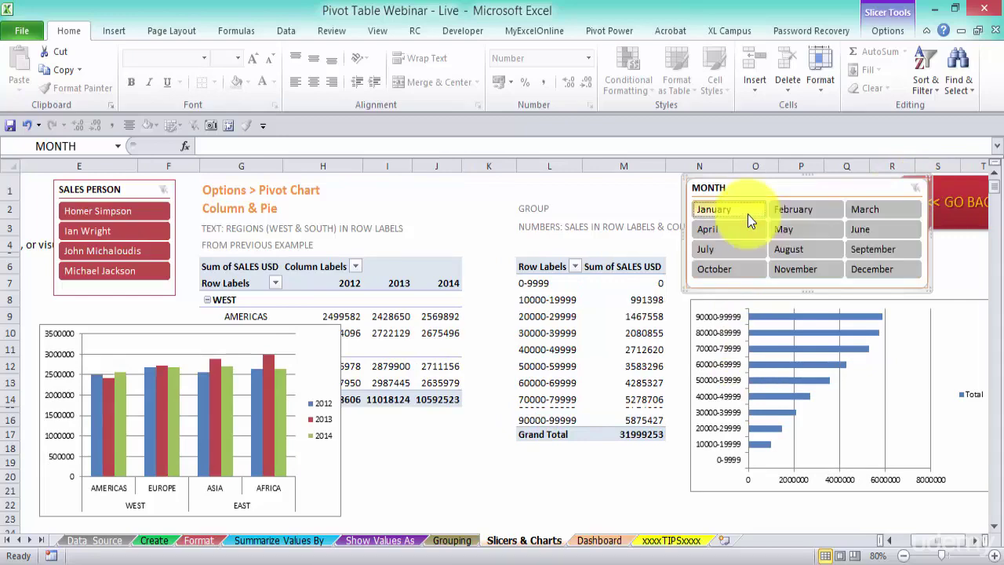
click(744, 228)
click(739, 245)
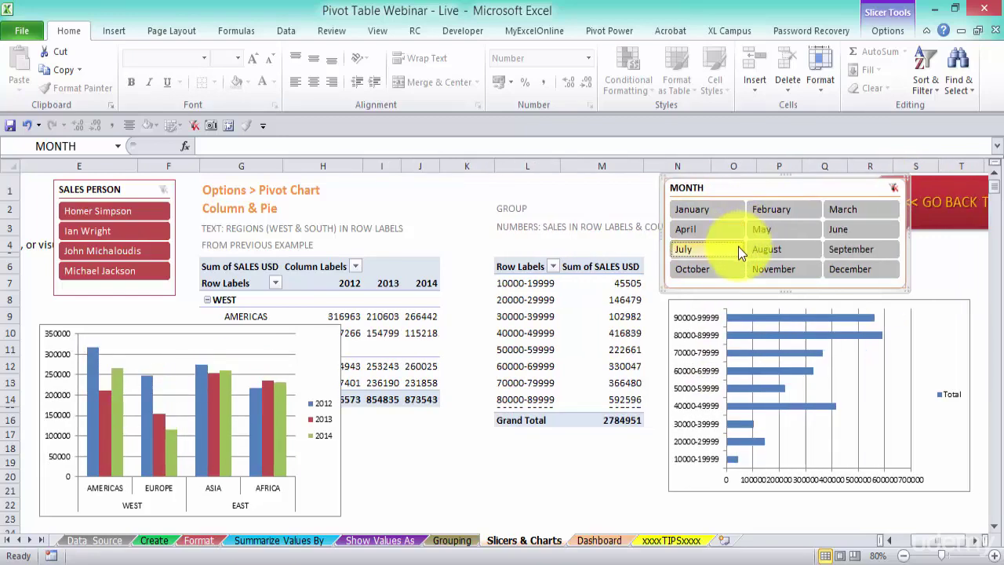
mouse_move(229, 424)
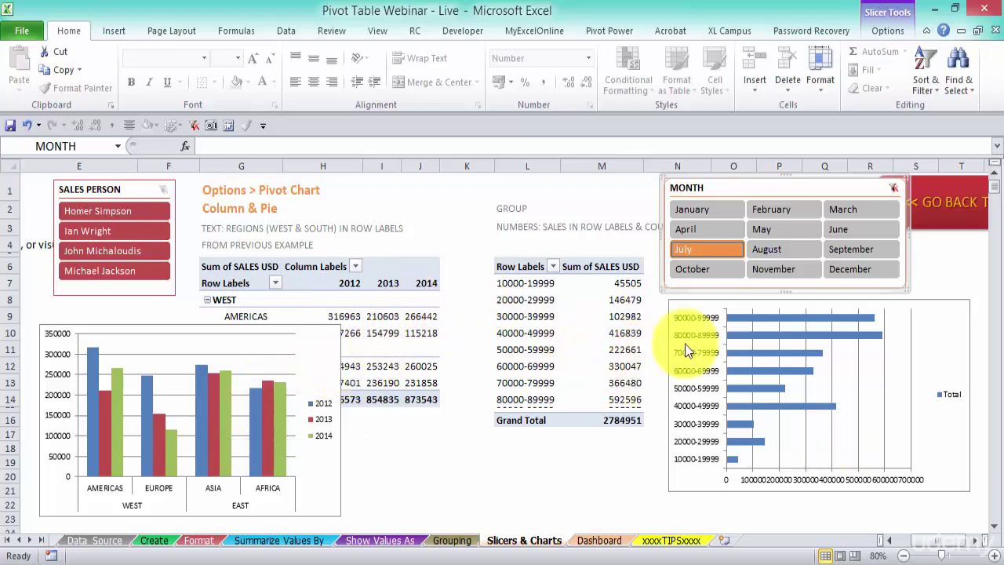
click(716, 269)
click(769, 269)
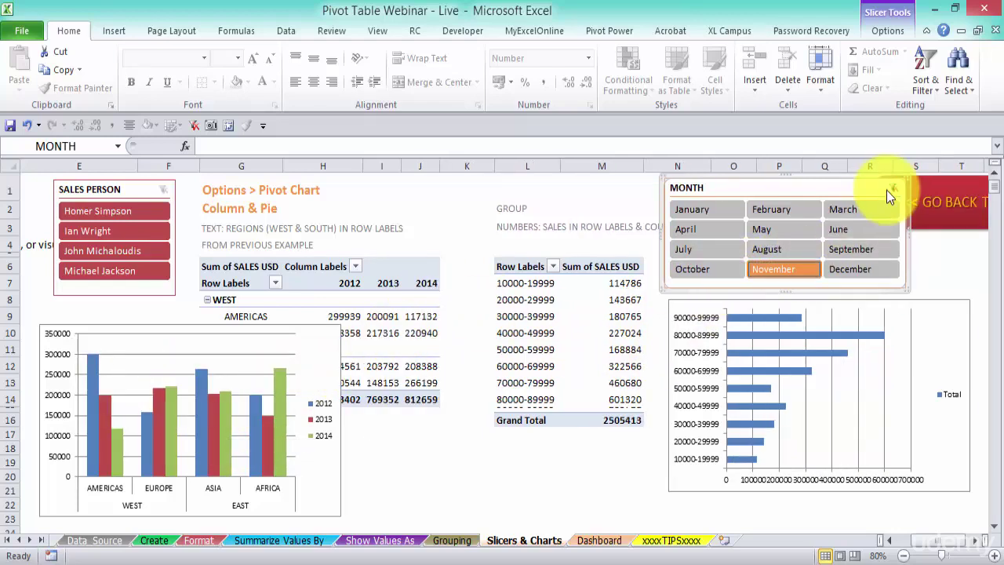
click(895, 188)
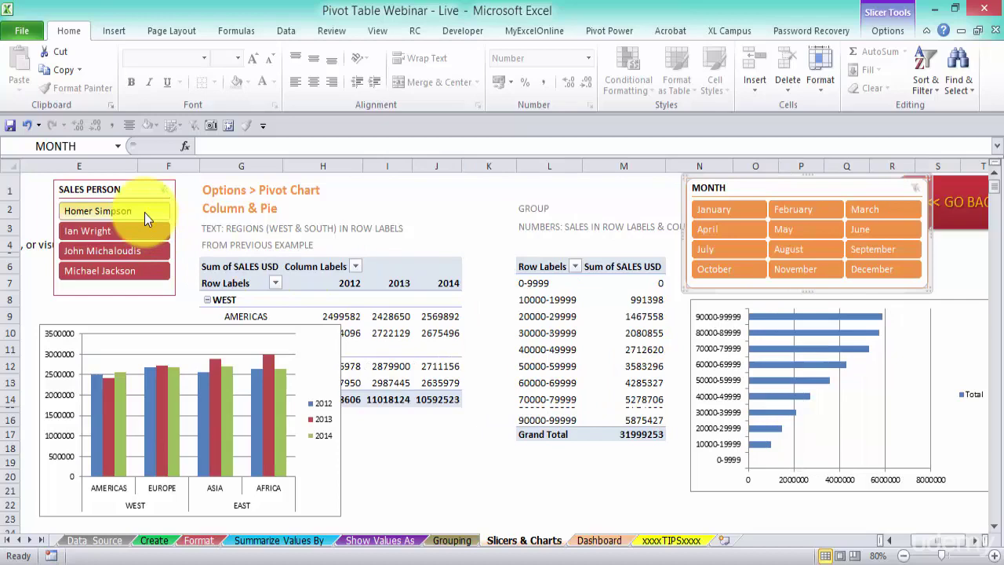
Test the SALES PERSON slicer on both pivot tables by filtering for each sales person in turn, and clear its filter.
click(145, 213)
click(140, 229)
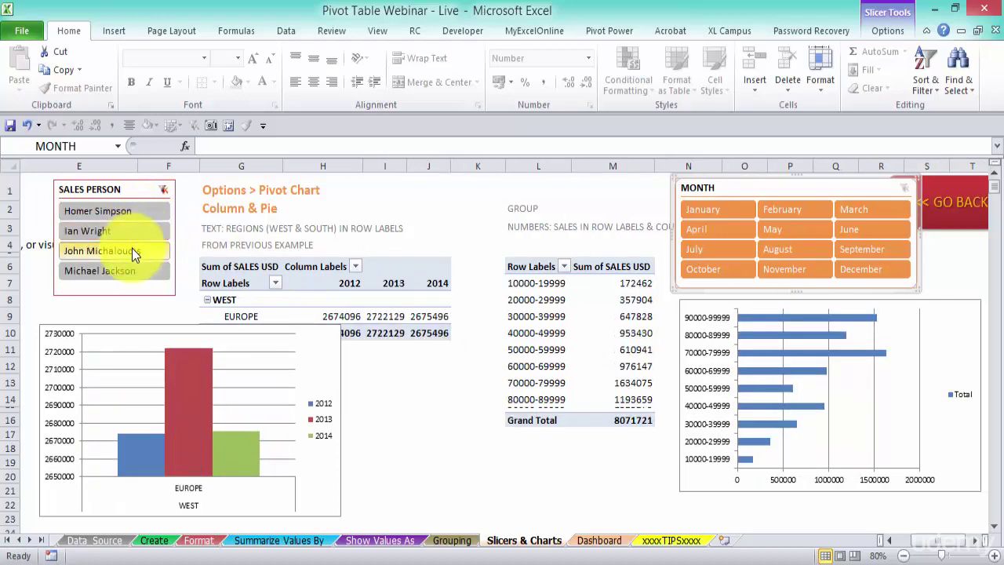
click(132, 248)
click(129, 271)
click(132, 249)
click(134, 233)
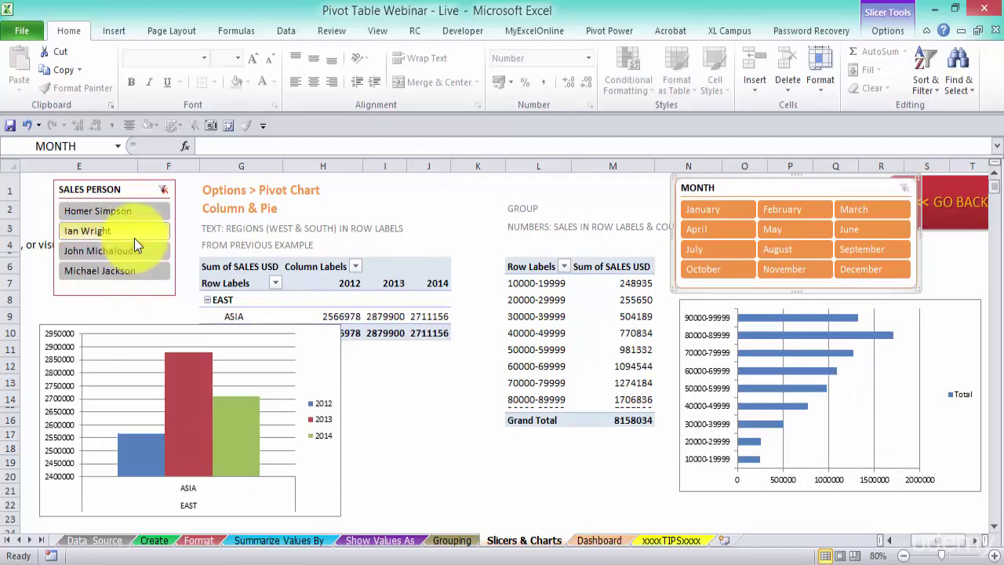
click(164, 190)
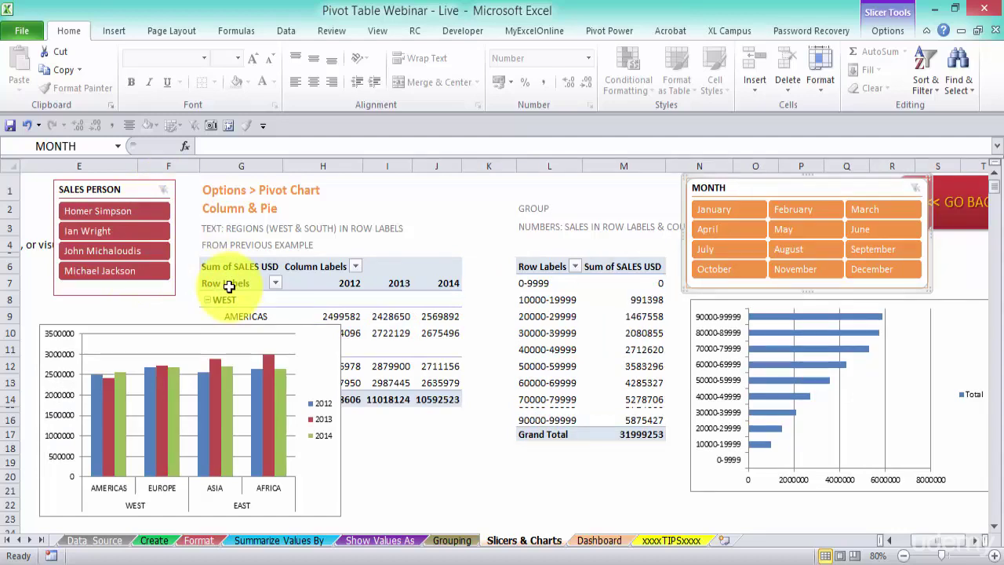
Cut the SALES PERSON and MONTH slicers together with both pivot charts from the Slicers & Charts sheet.
click(145, 186)
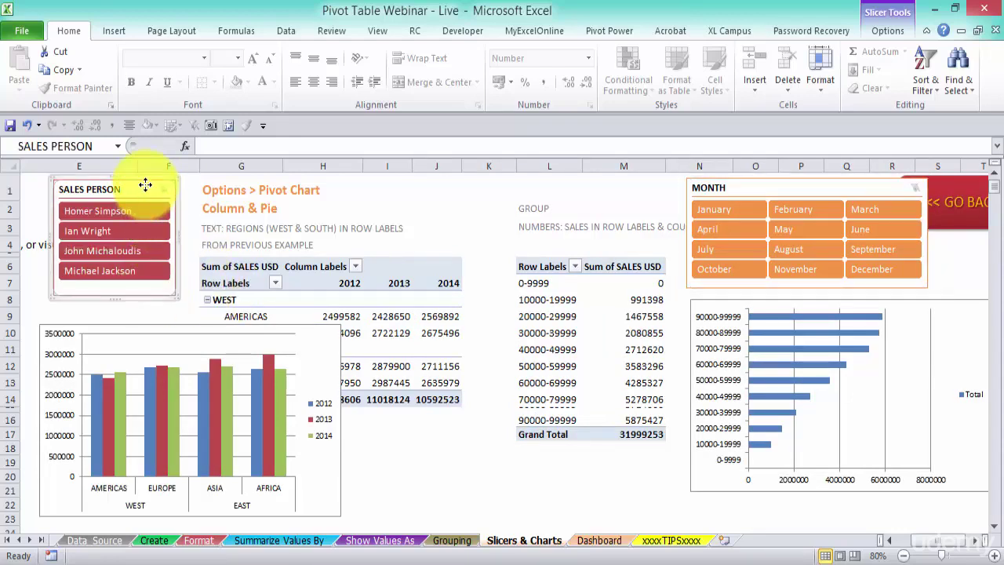
click(769, 188)
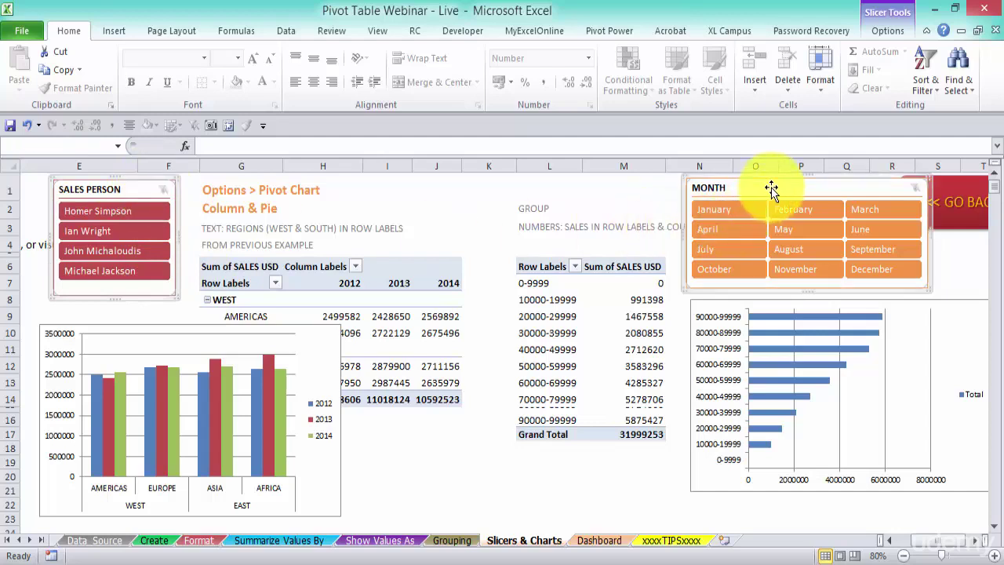
ctrl+click(911, 306)
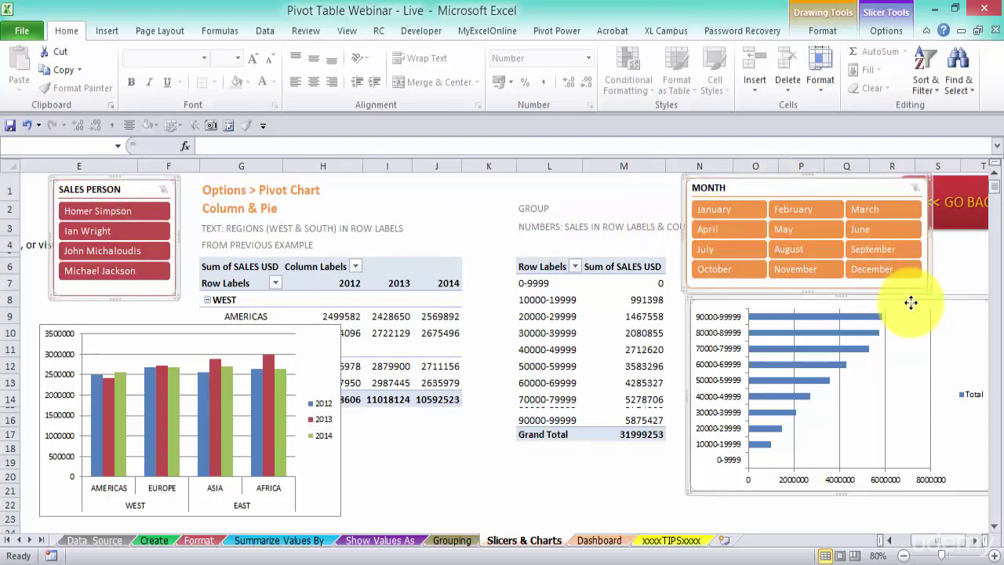
ctrl+click(321, 328)
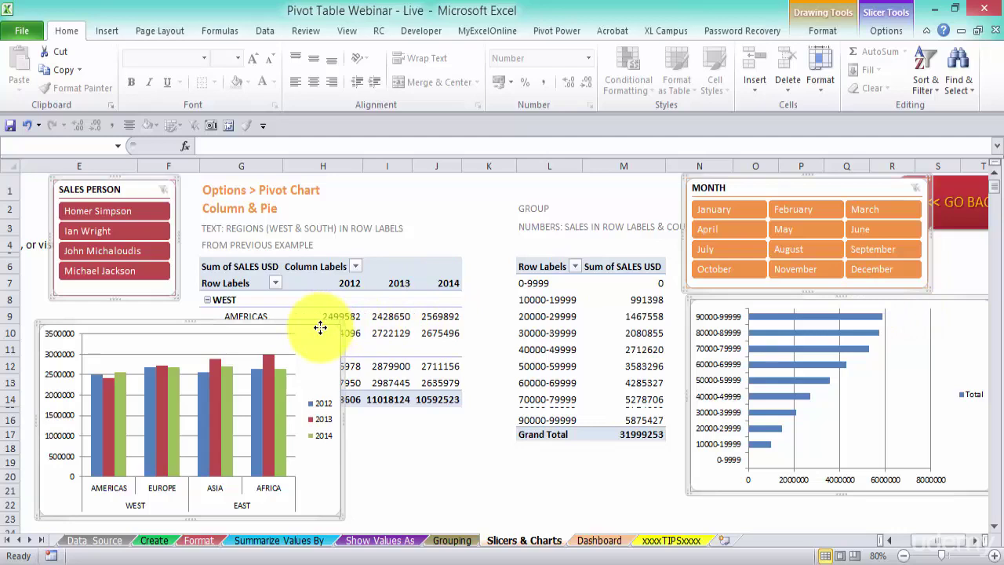
key(Delete)
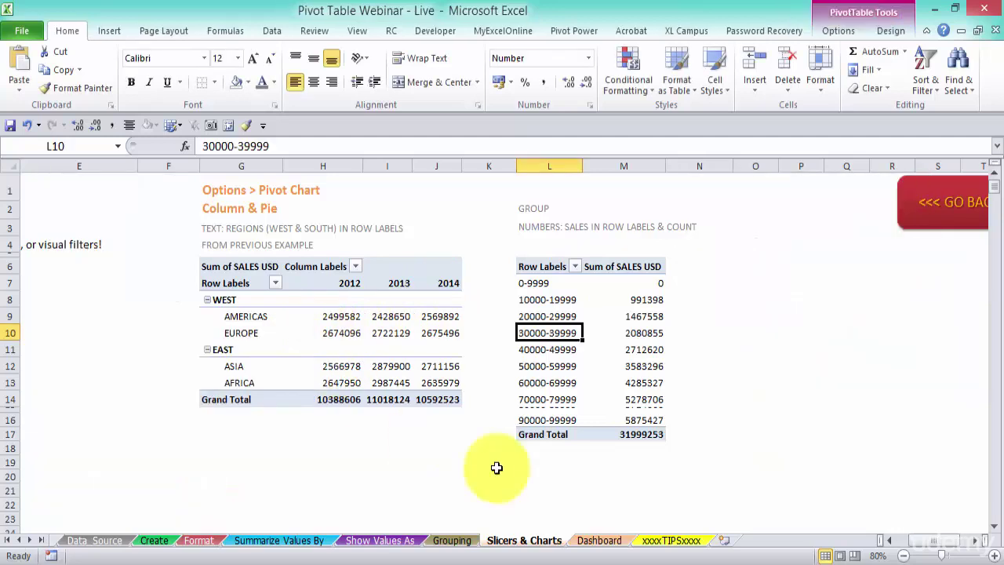
Paste the cut slicers and charts onto the Dashboard sheet at cell B3 and deselect them.
click(608, 540)
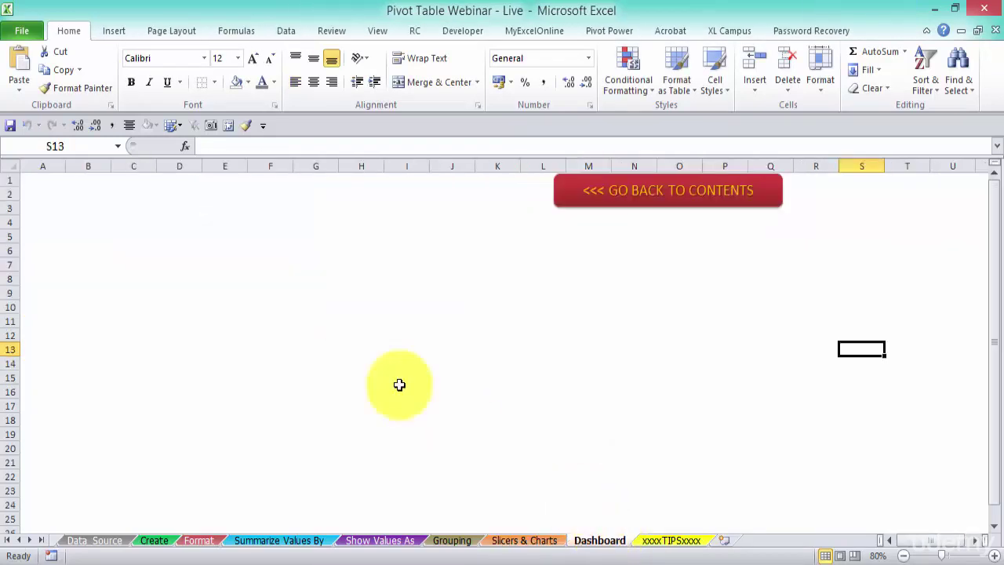
click(98, 204)
key(ctrl+v)
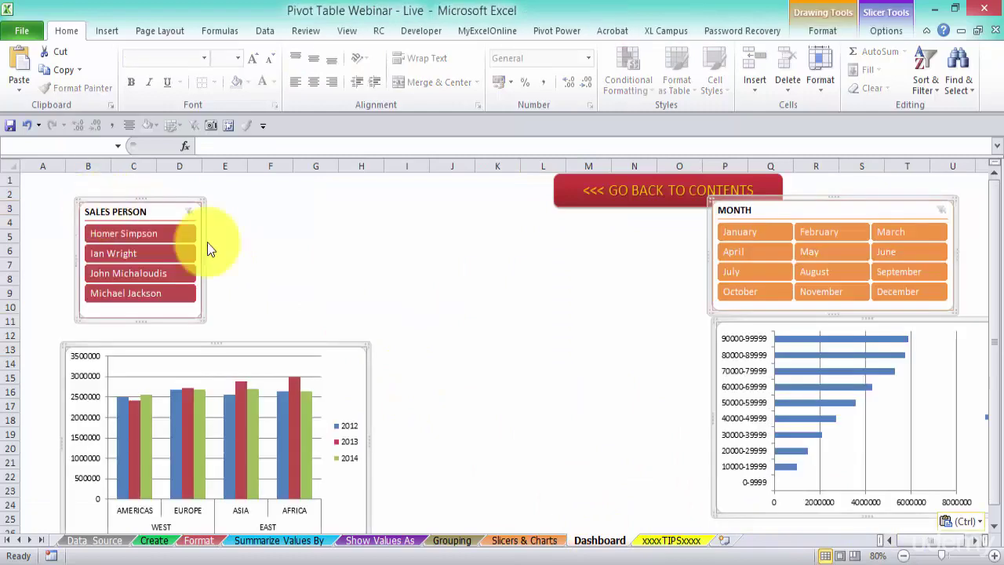
key(Escape)
Arrange the dashboard with the SALES PERSON and MONTH slicers in a row centred above the two charts, which sit side by side.
click(162, 206)
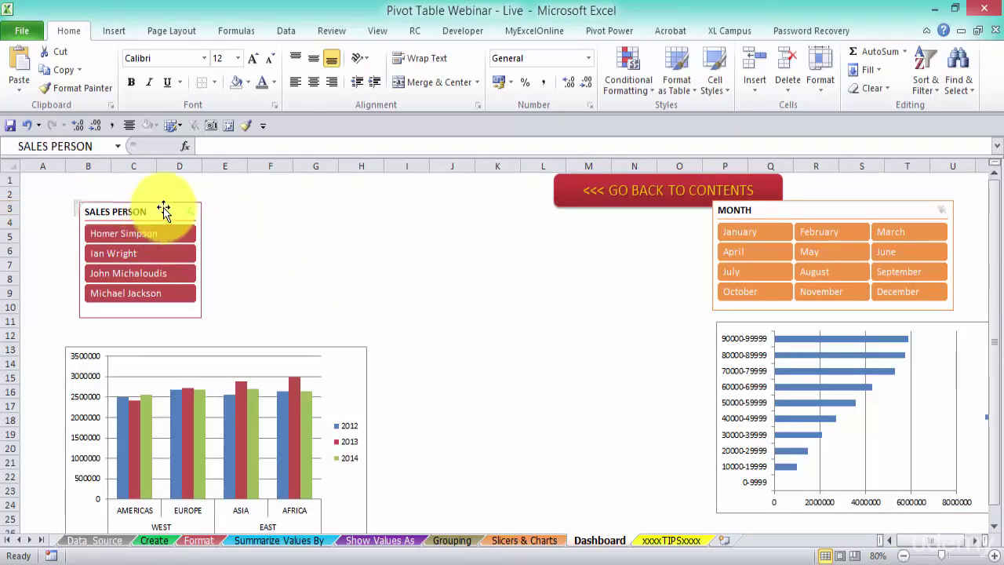
drag(161, 207, 111, 179)
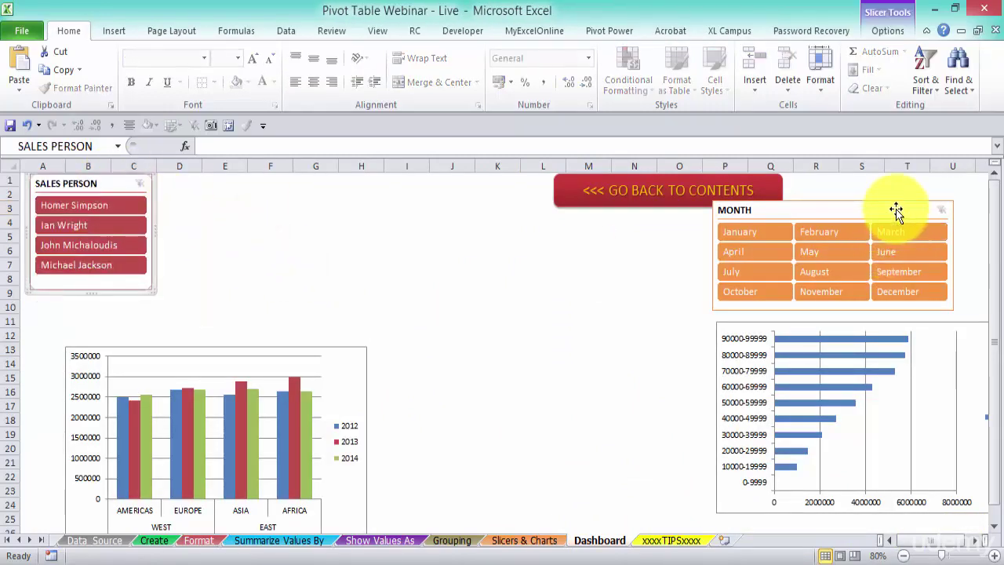
drag(896, 208, 350, 182)
drag(305, 351, 270, 313)
drag(946, 325, 568, 313)
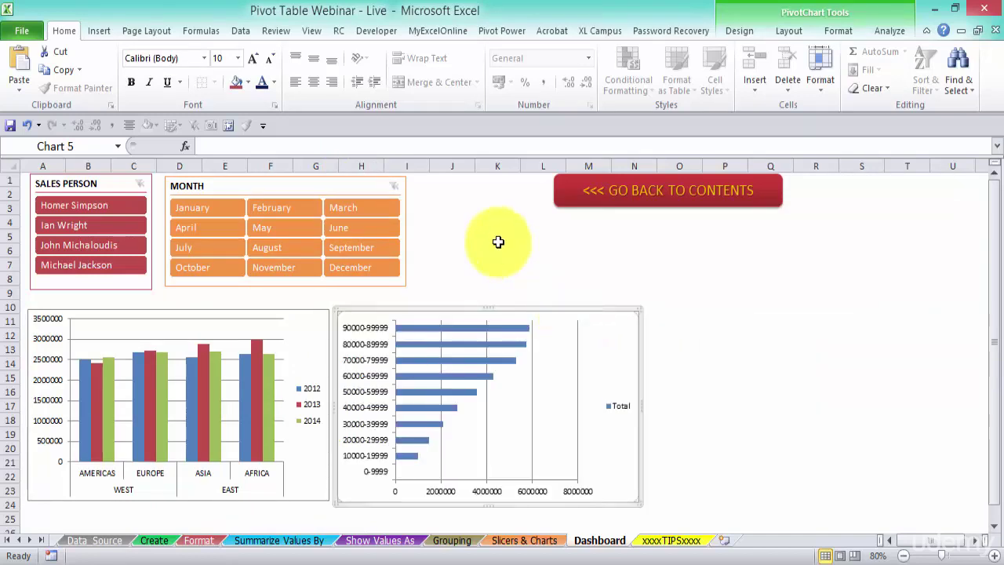
drag(316, 188, 423, 187)
drag(128, 186, 213, 190)
click(834, 364)
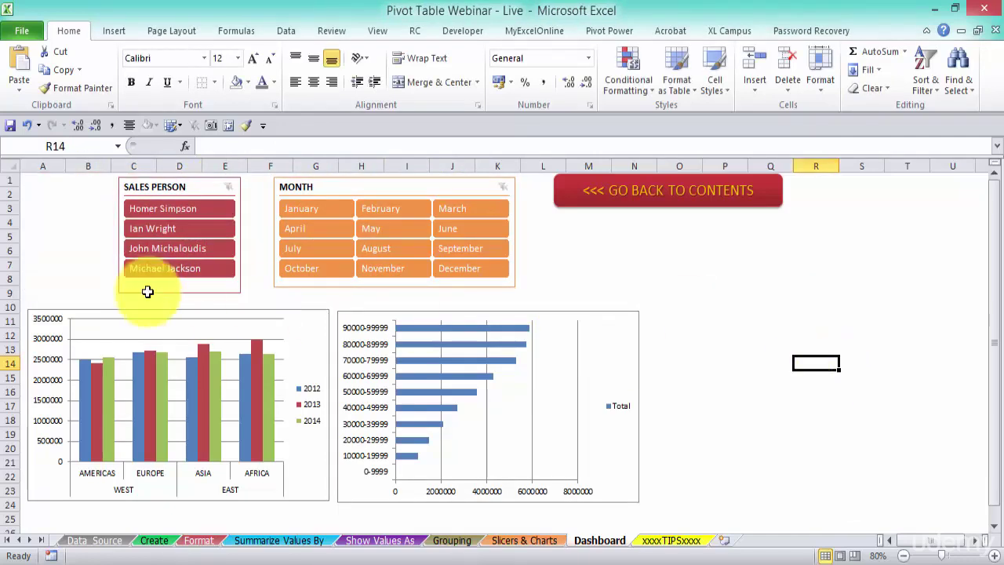
Test the MONTH slicer on the dashboard charts by filtering for single months such as January, July and May.
click(340, 211)
click(336, 249)
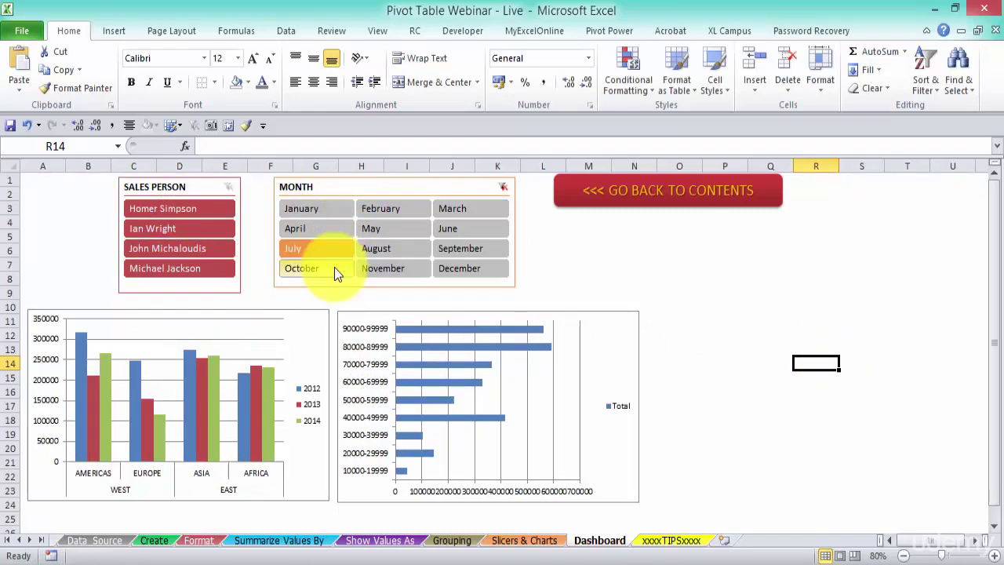
click(334, 267)
click(373, 260)
click(386, 246)
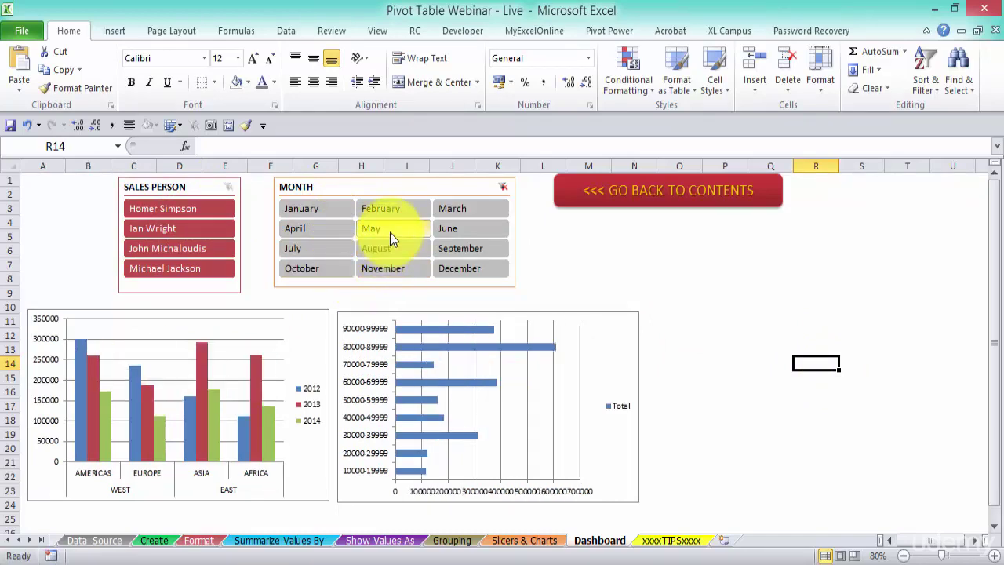
click(389, 229)
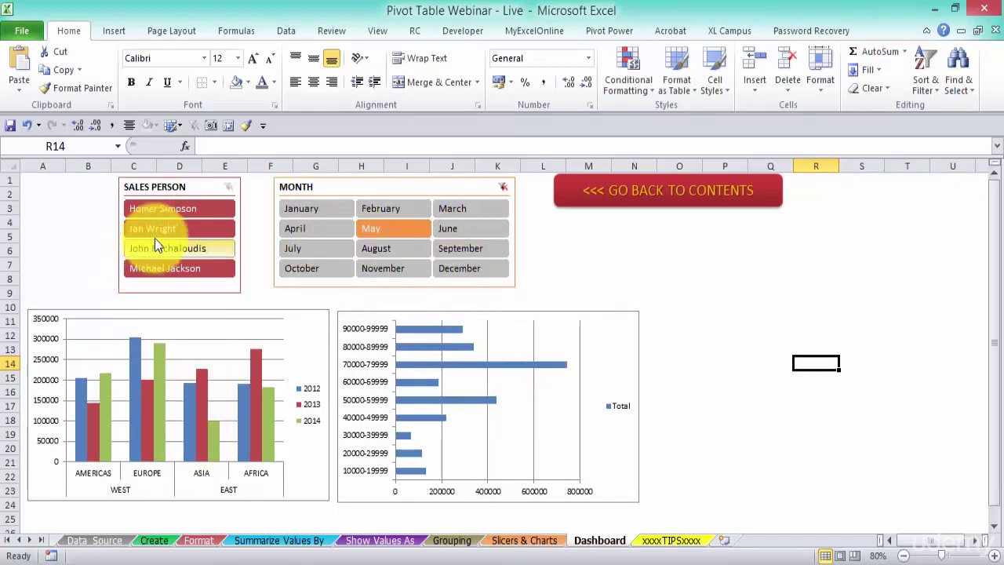
Filter the dashboard charts by the first two sales persons in turn, and clear the filters of both slicers.
click(175, 210)
click(176, 230)
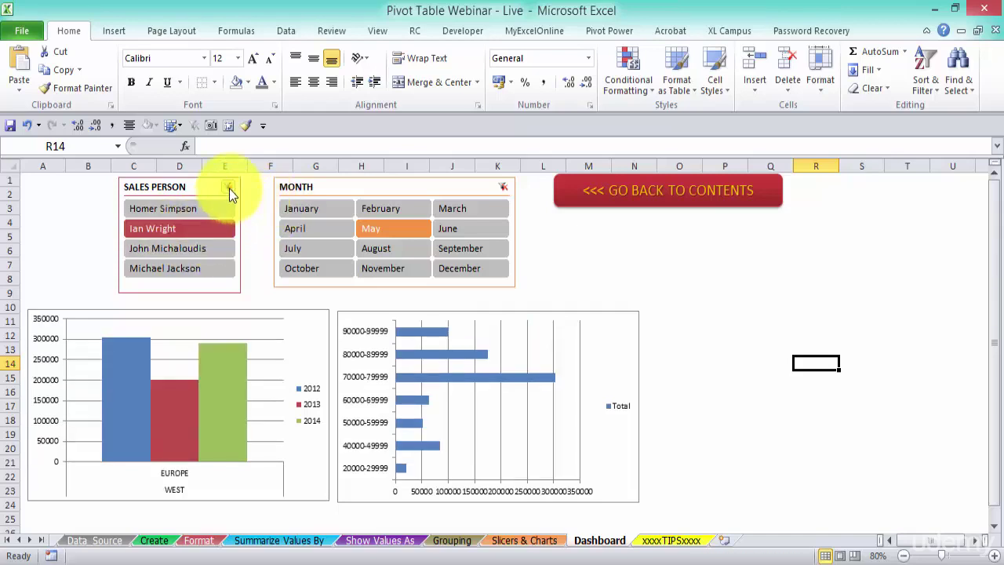
click(228, 188)
click(503, 188)
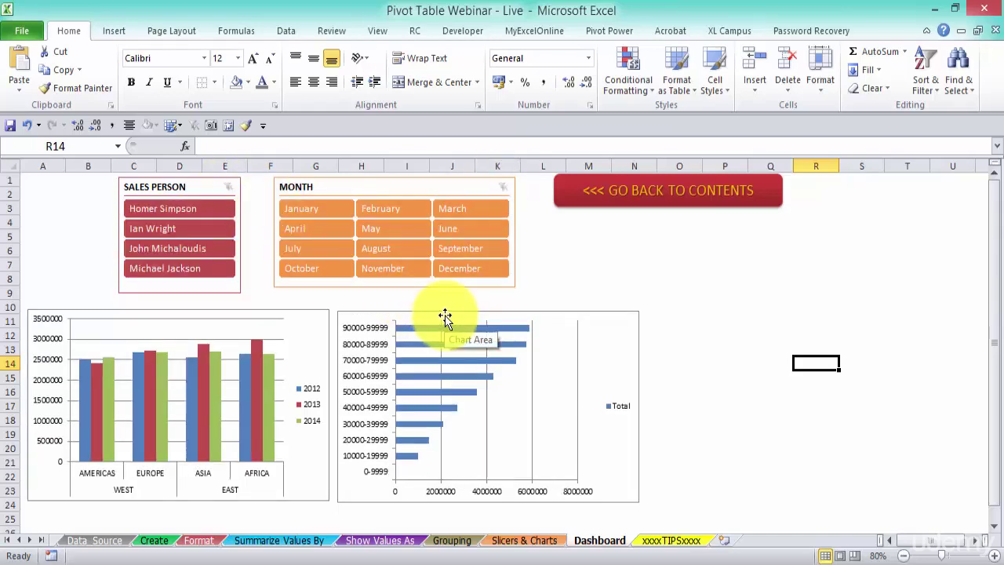
Insert a YEAR slicer for the horizontal bar chart on the Dashboard sheet.
click(445, 316)
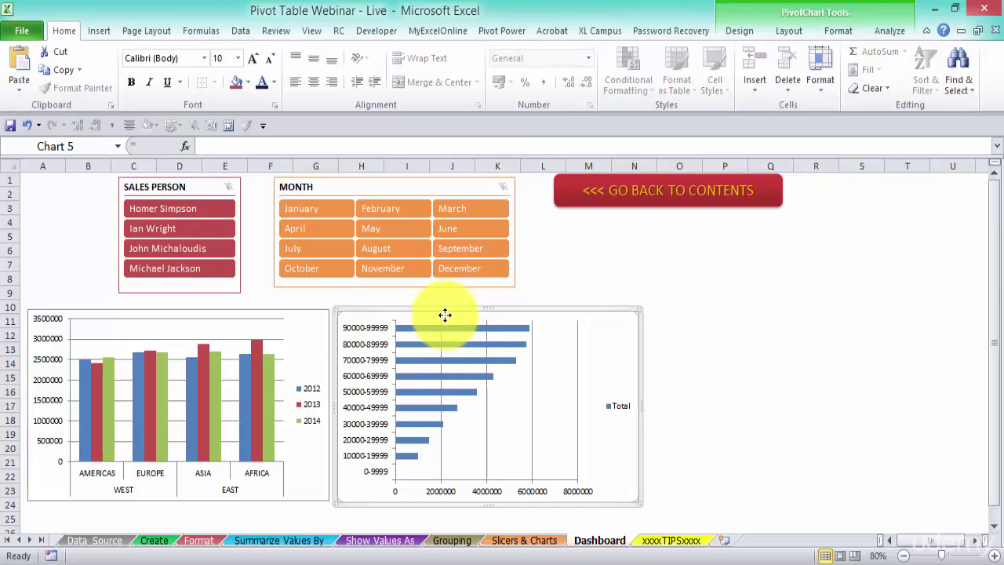
click(838, 31)
click(888, 31)
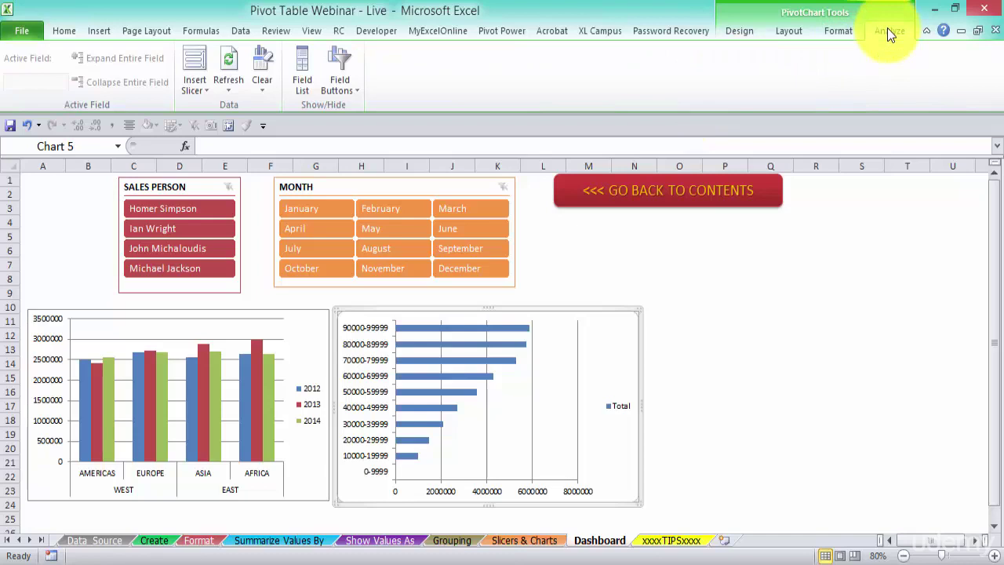
click(620, 404)
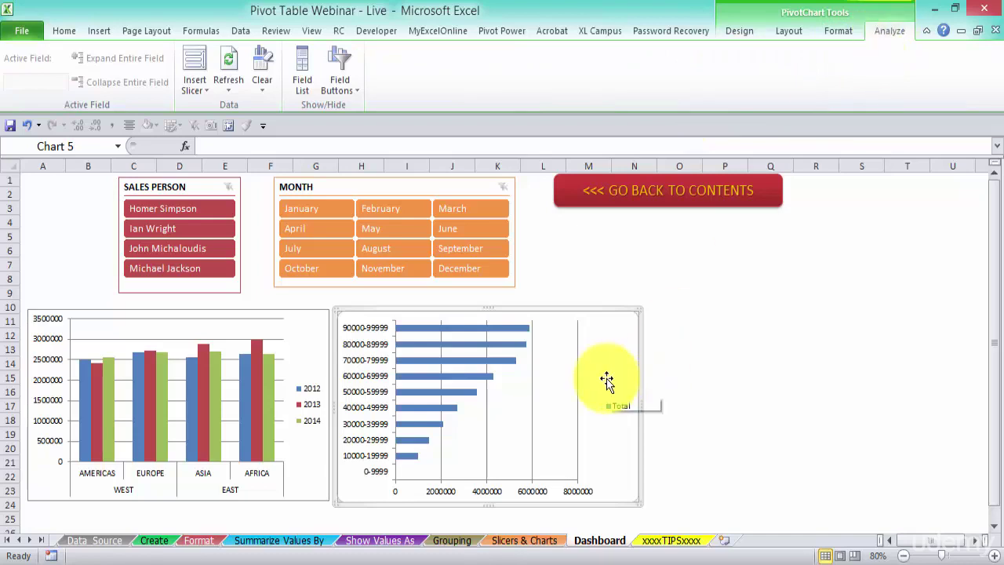
click(194, 67)
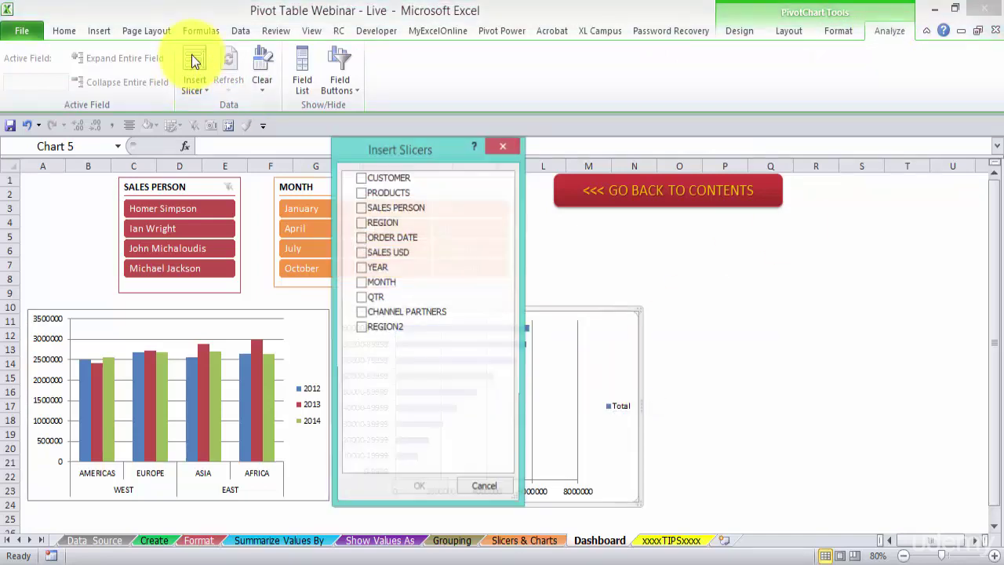
click(362, 267)
click(419, 488)
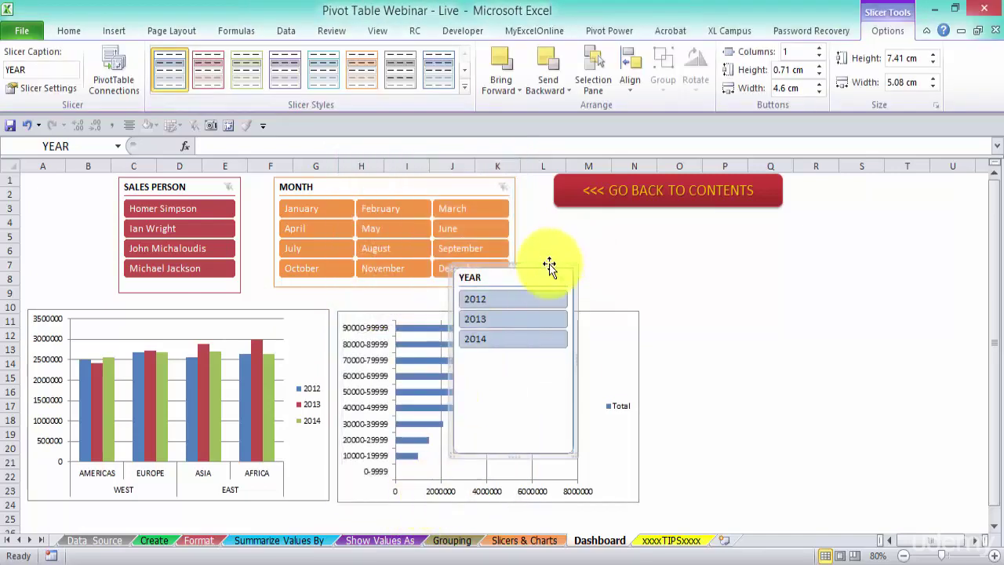
Move the YEAR slicer clear of the charts, shorten it to about 3.63 cm high and give it the green slicer style.
drag(542, 269, 821, 246)
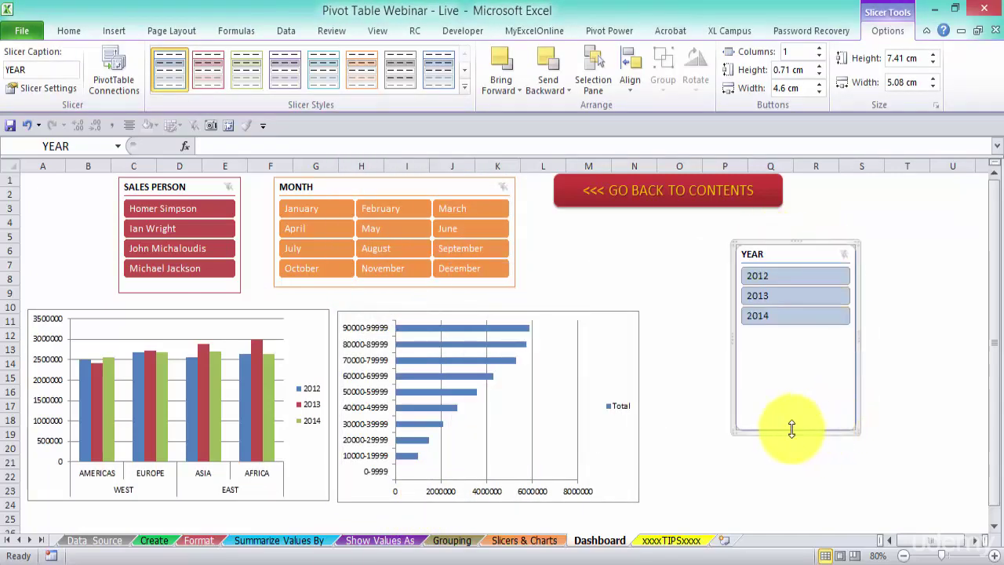
drag(798, 416, 809, 337)
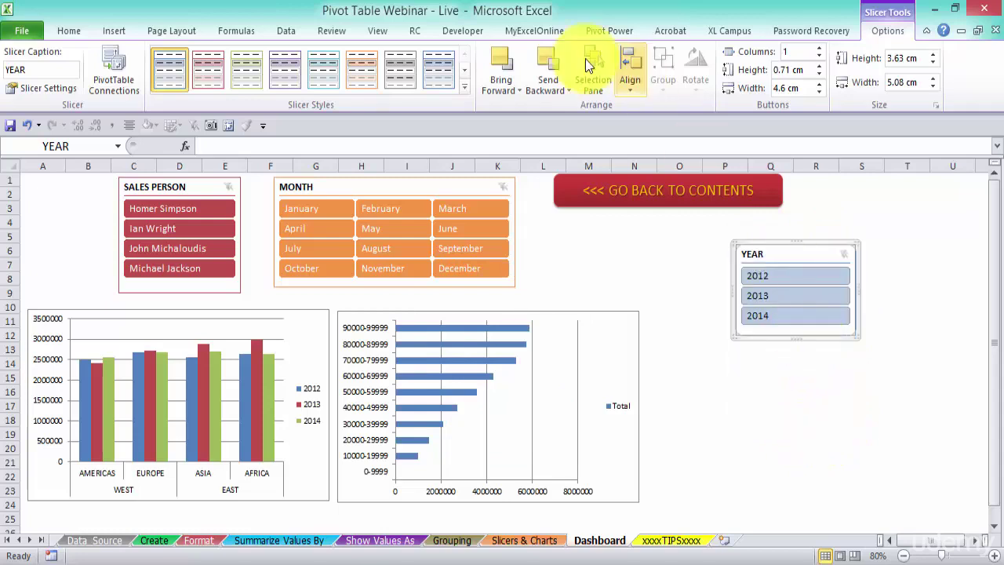
click(464, 86)
click(243, 139)
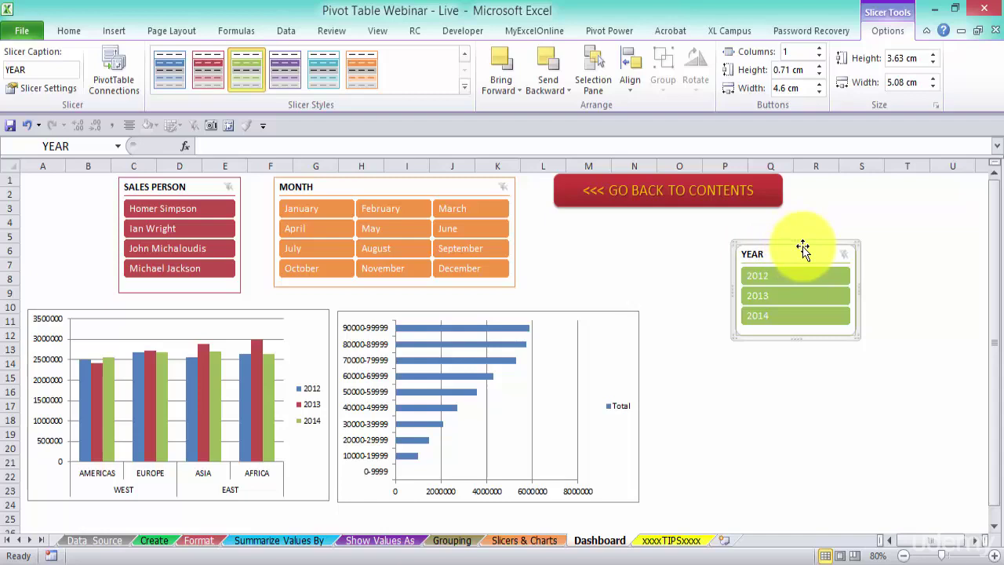
Line up the YEAR, SALES PERSON and MONTH slicers in that order in one row above the charts.
drag(164, 186, 70, 181)
drag(302, 185, 333, 182)
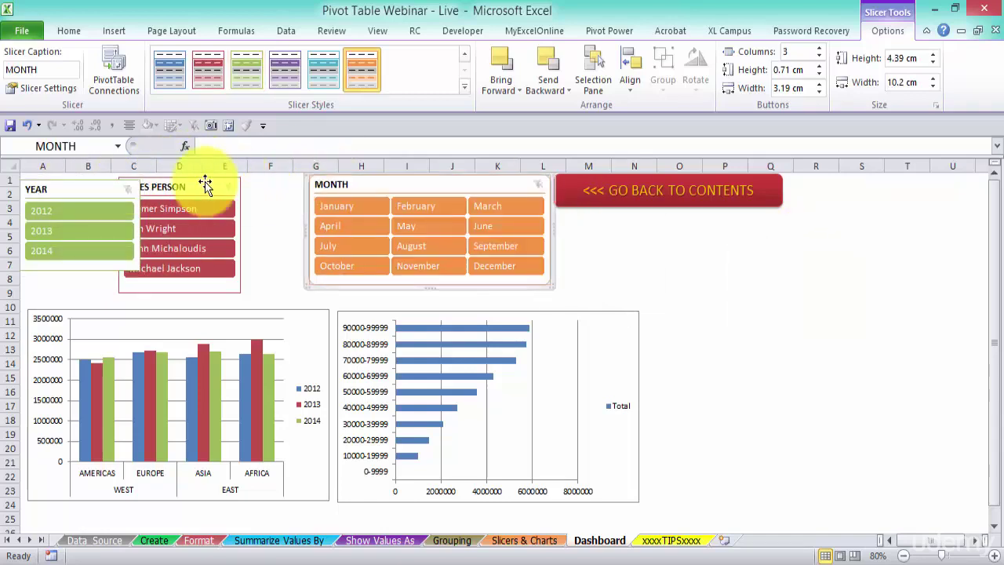
drag(205, 184, 251, 186)
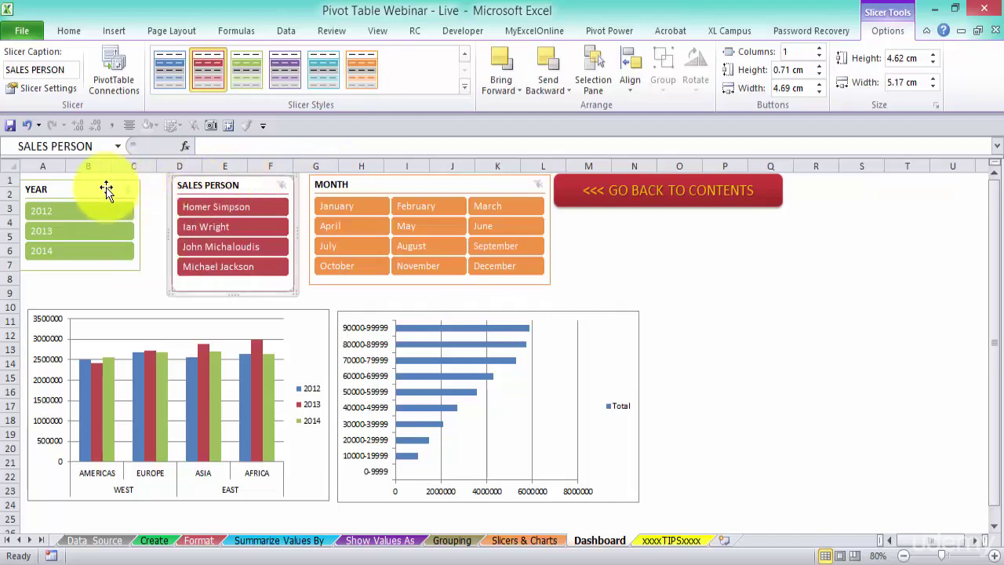
drag(106, 190, 111, 192)
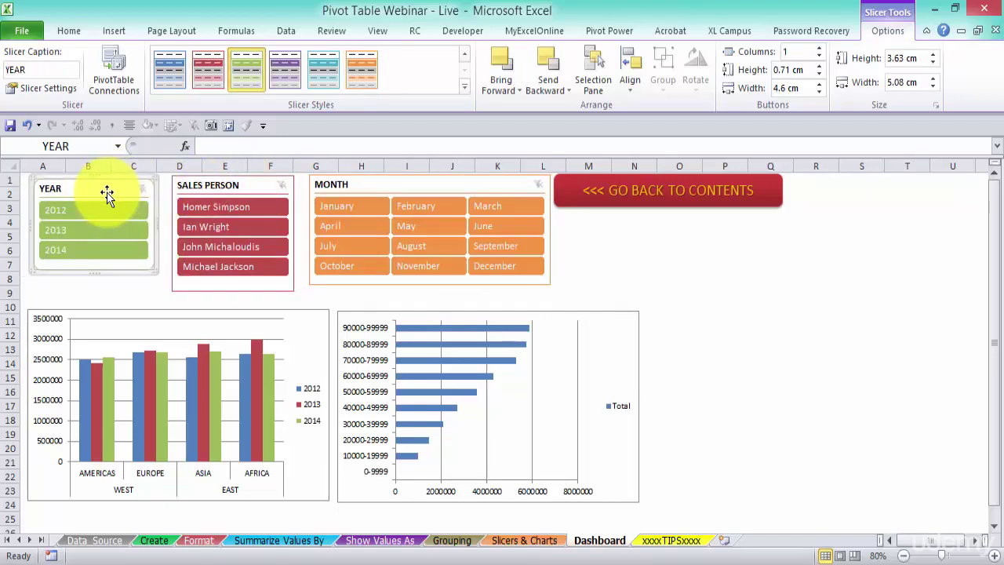
Connect the YEAR slicer to PivotTable9 on the Slicers & Charts sheet as well.
right_click(107, 197)
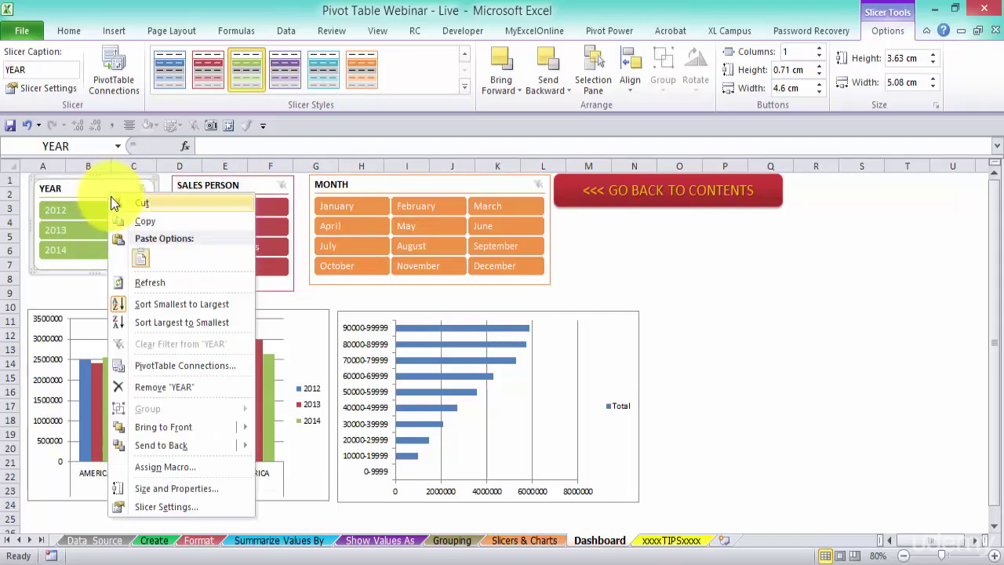
click(196, 367)
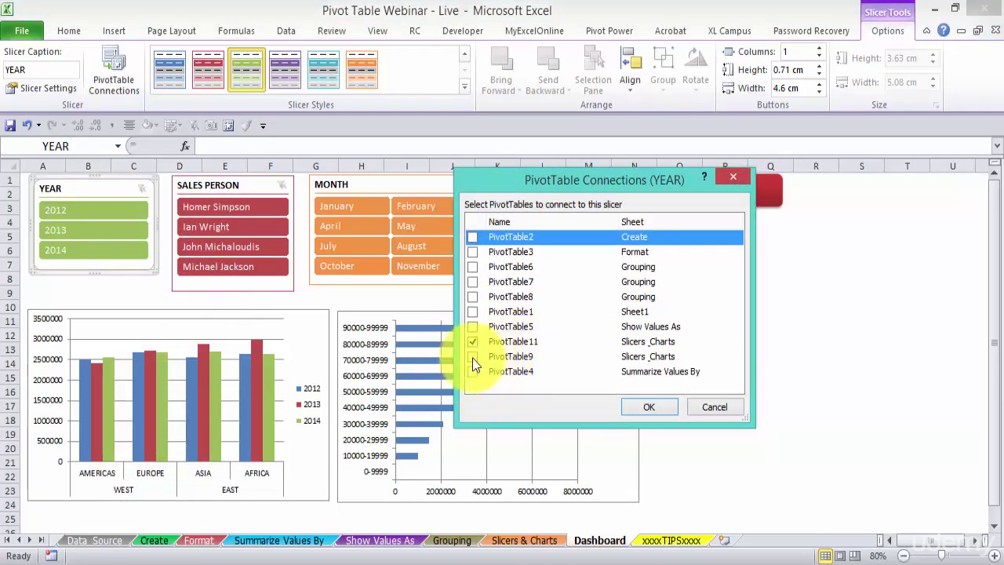
click(473, 357)
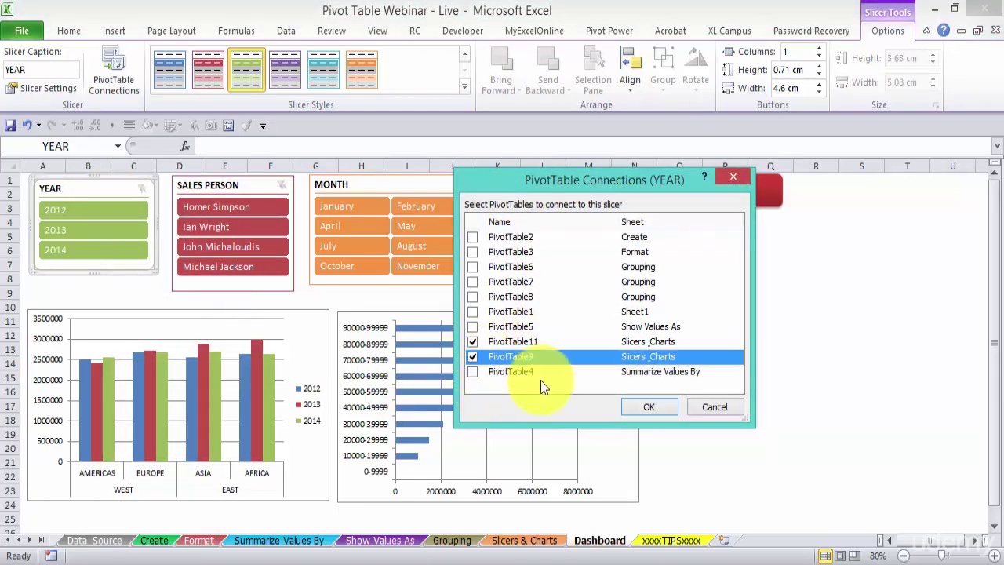
click(651, 407)
Test the YEAR slicer on both dashboard charts with 2012, 2013 and 2014 in turn, and clear its filter.
click(118, 209)
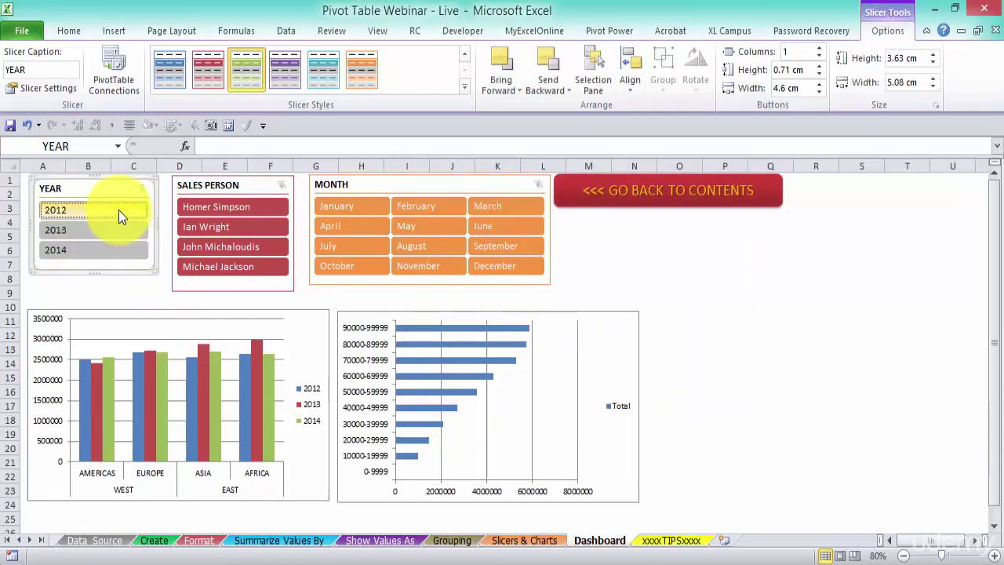
click(115, 229)
click(107, 248)
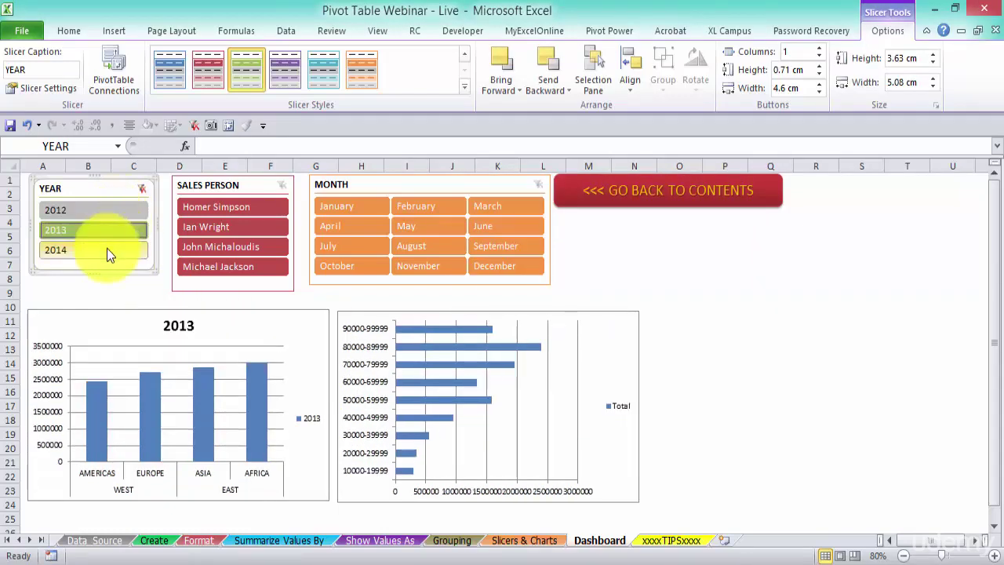
click(106, 232)
click(113, 208)
click(112, 231)
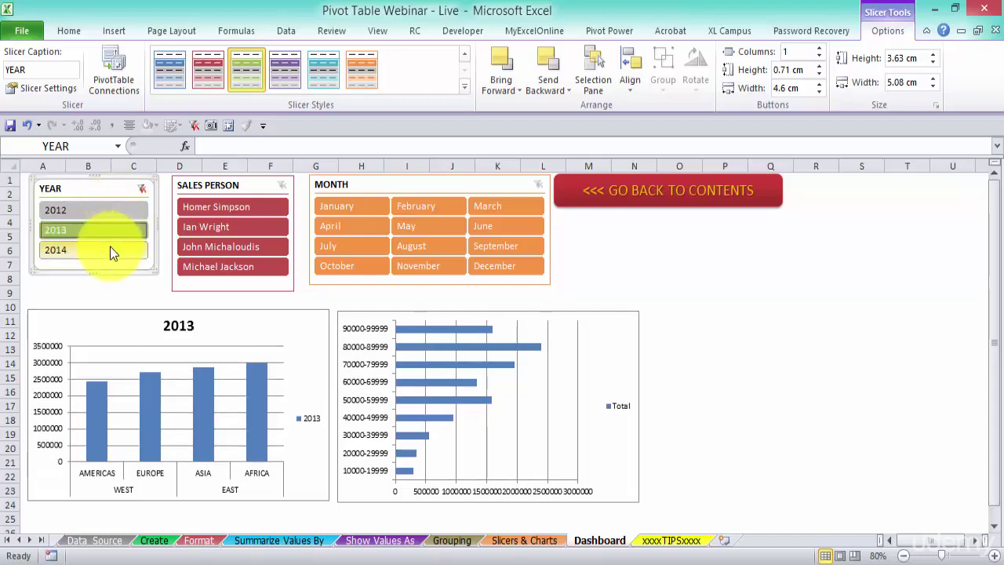
click(109, 249)
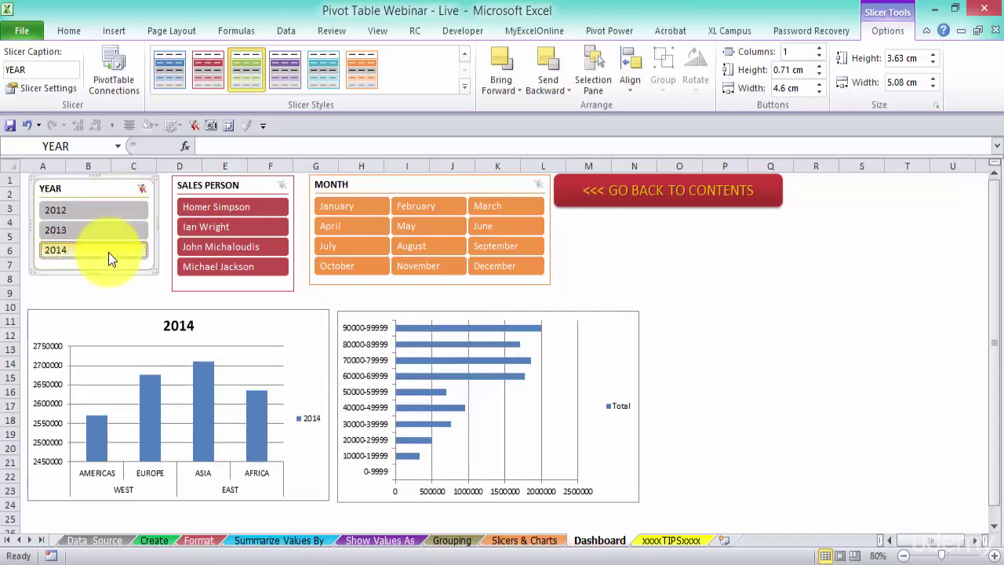
click(143, 189)
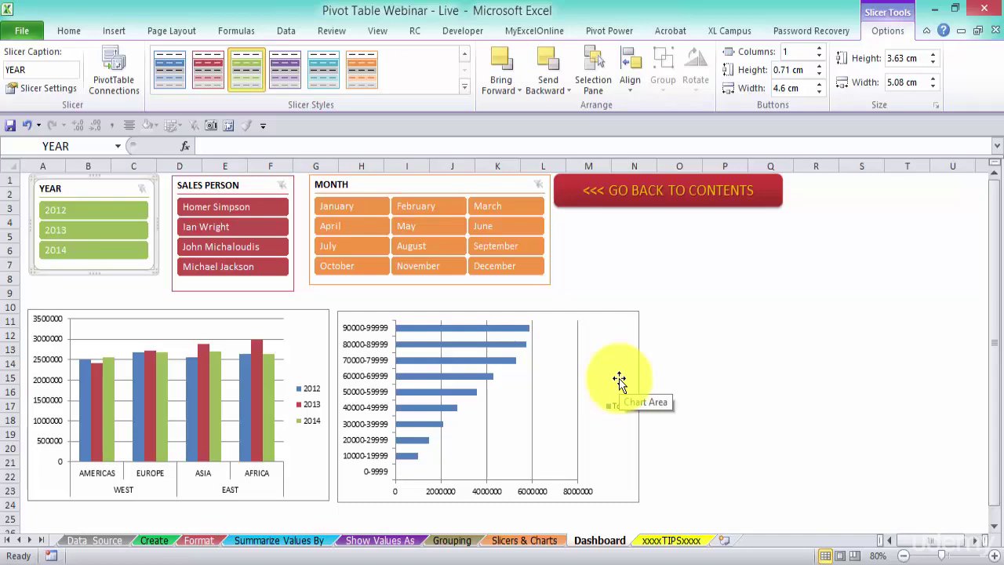
mouse_move(483, 368)
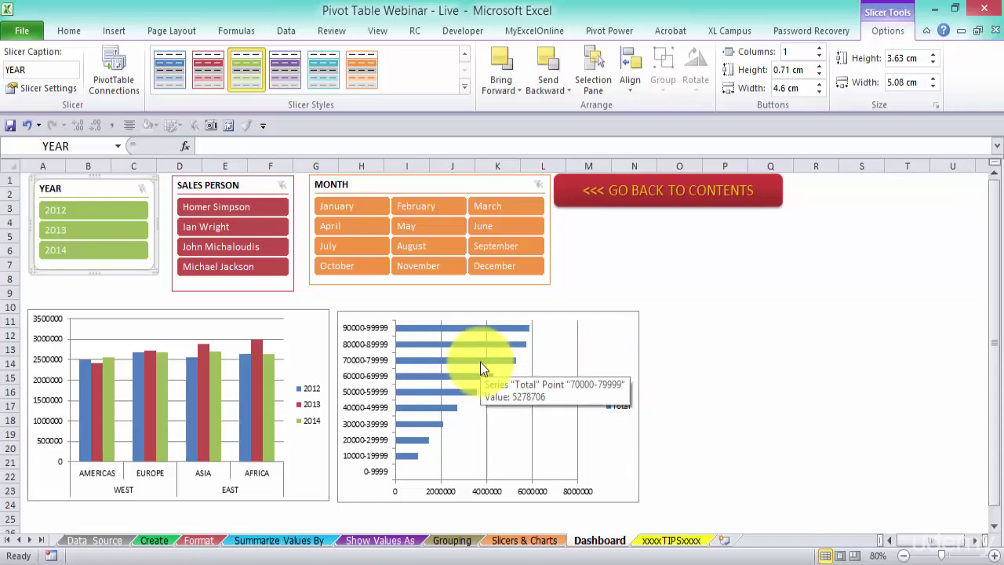